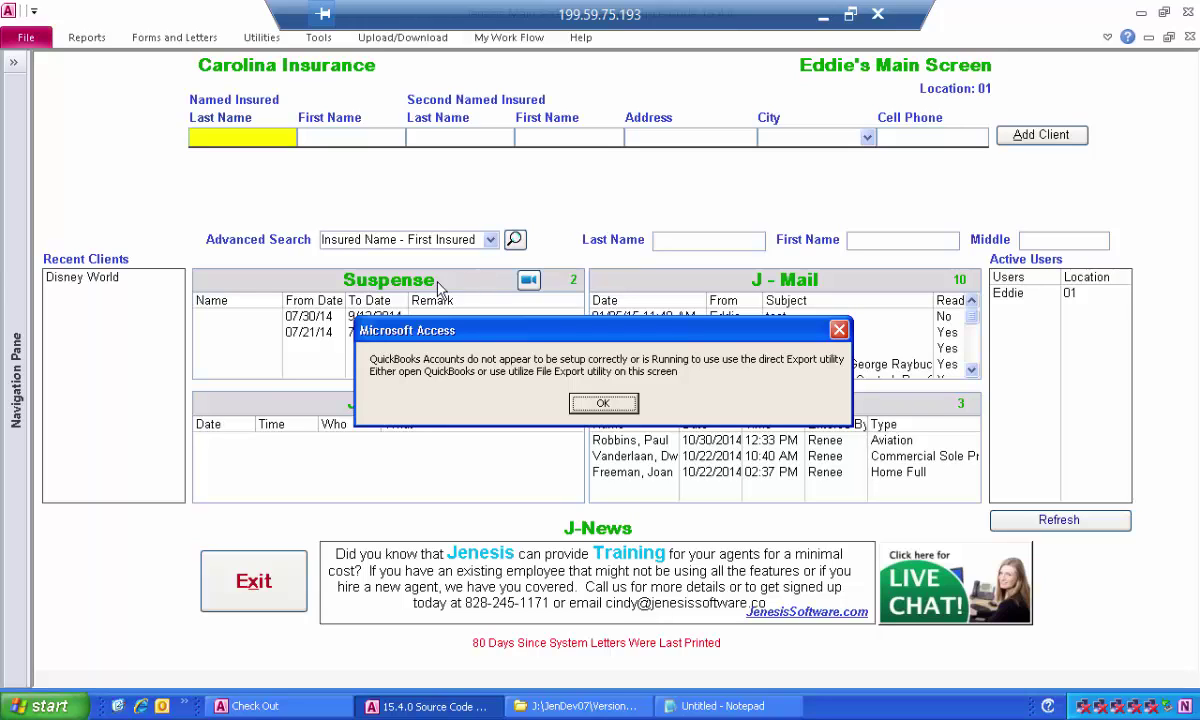
Dismiss the warning and set the export's transaction account to 'Remitted Premium'.
click(603, 403)
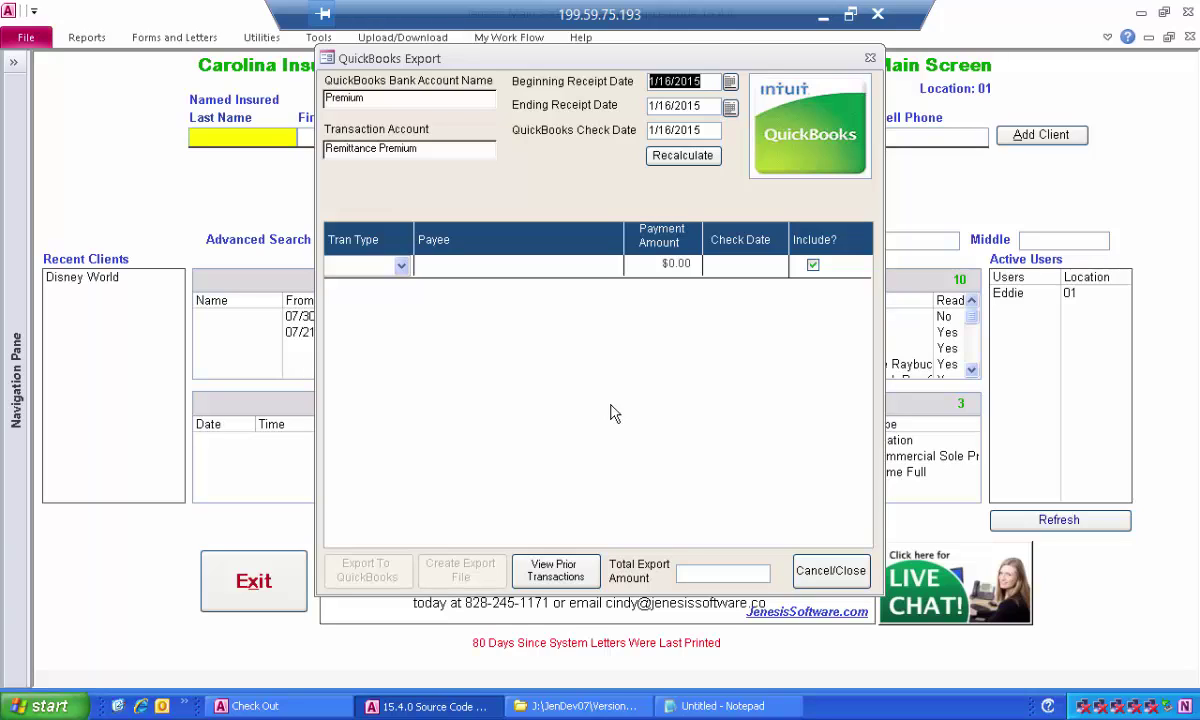
click(378, 97)
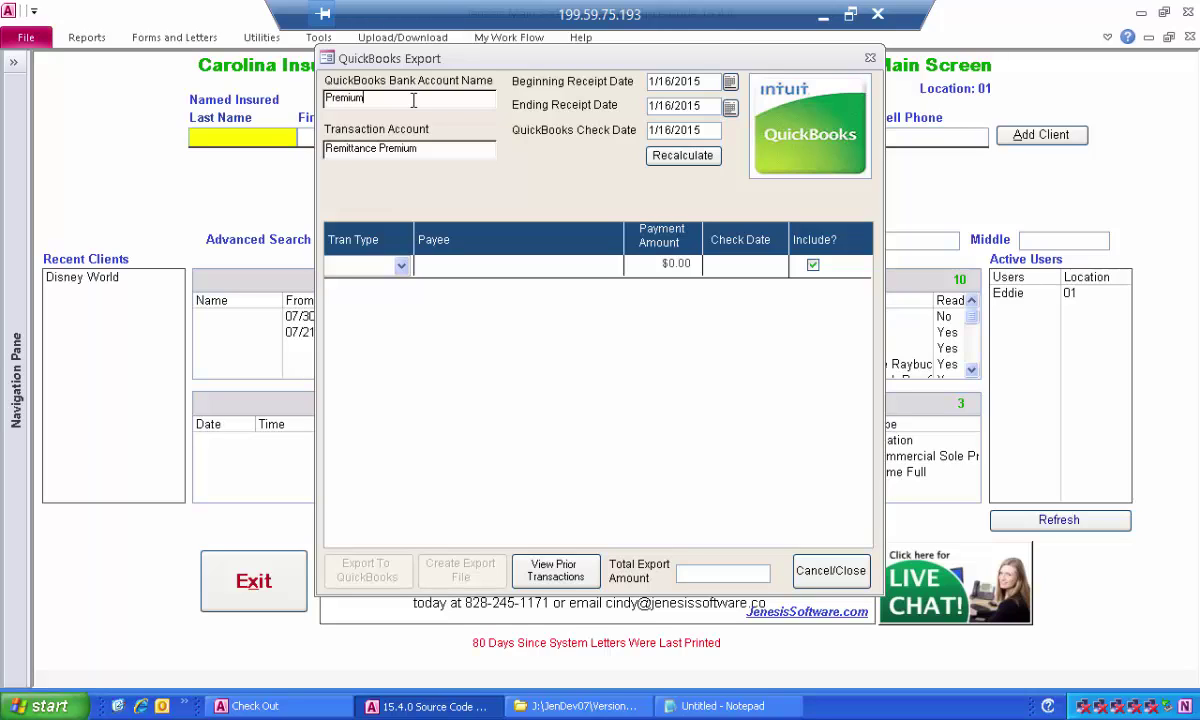
click(447, 150)
drag(447, 148, 243, 114)
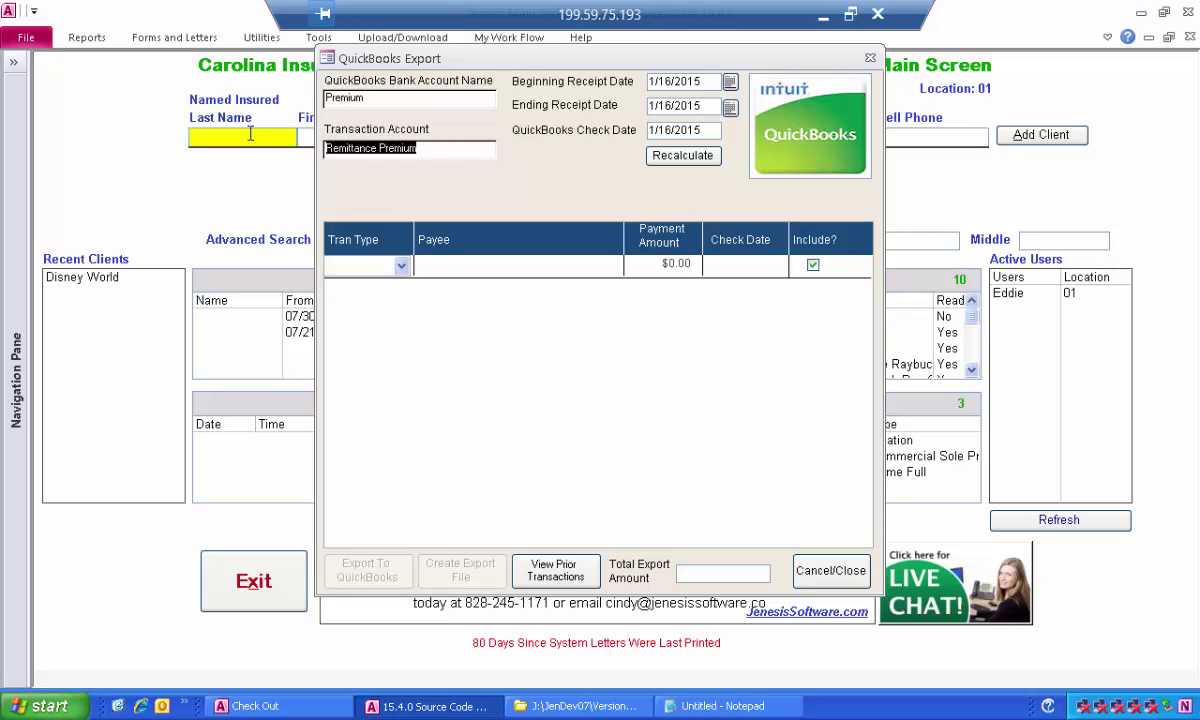
text(Remitted Premium)
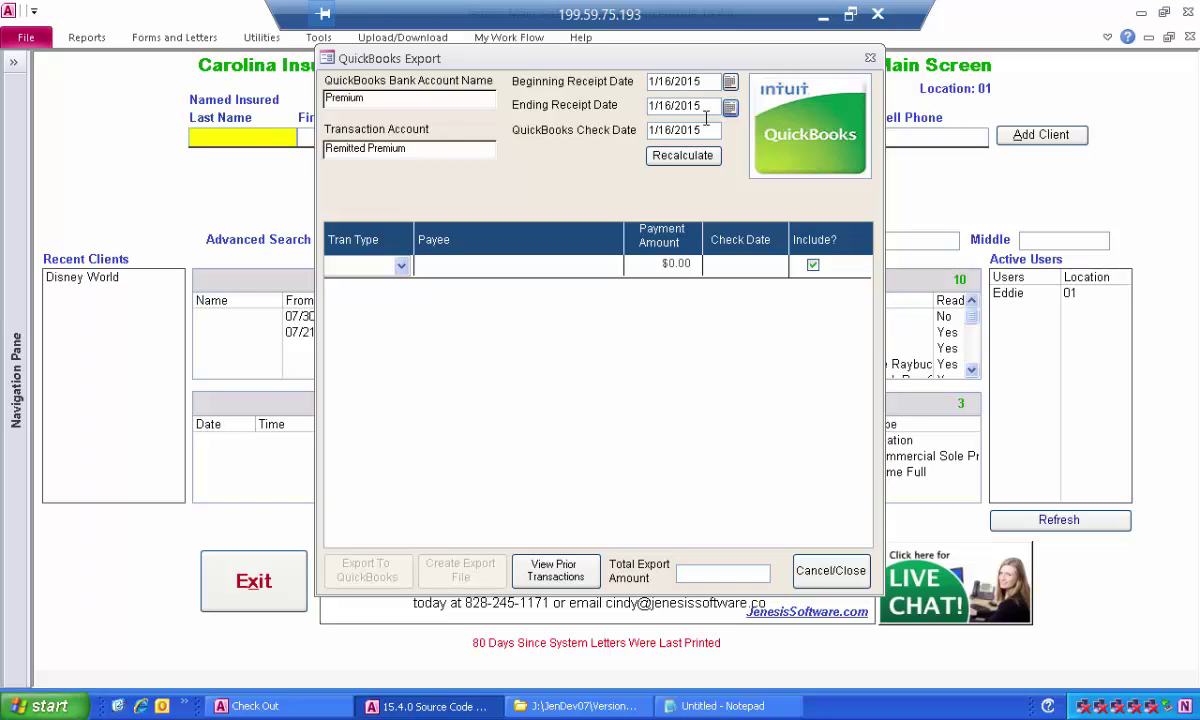
Set the beginning receipt date to 9/1/2014.
click(730, 82)
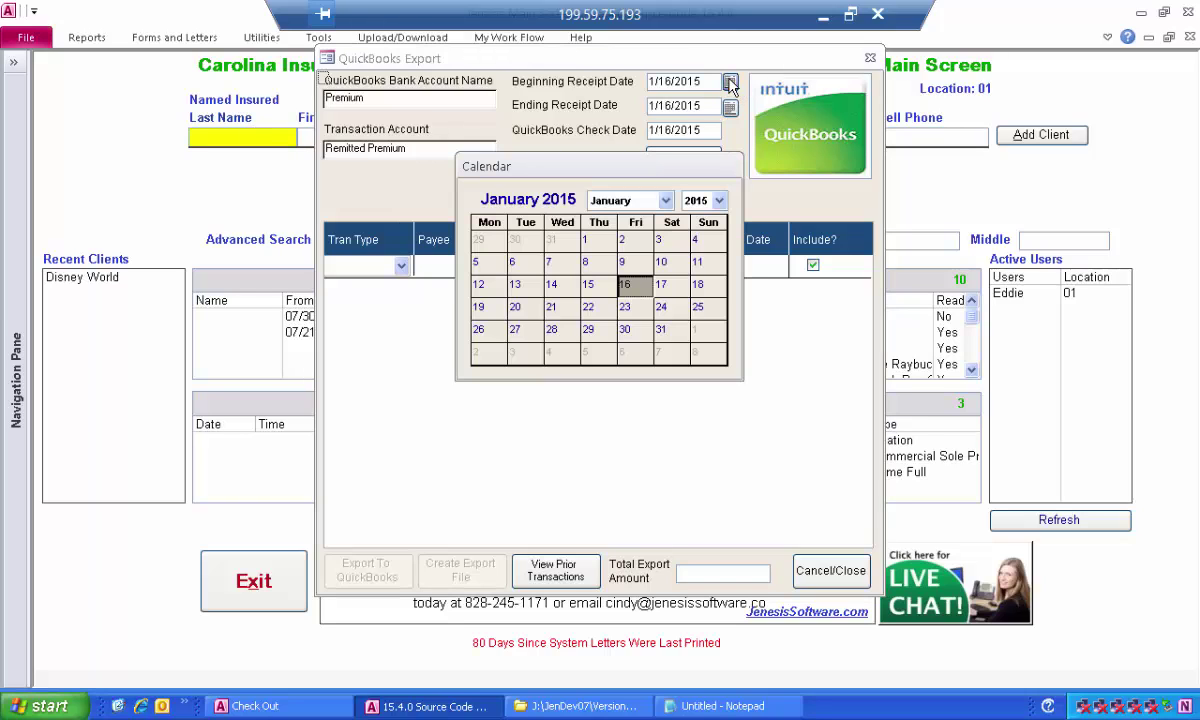
click(626, 283)
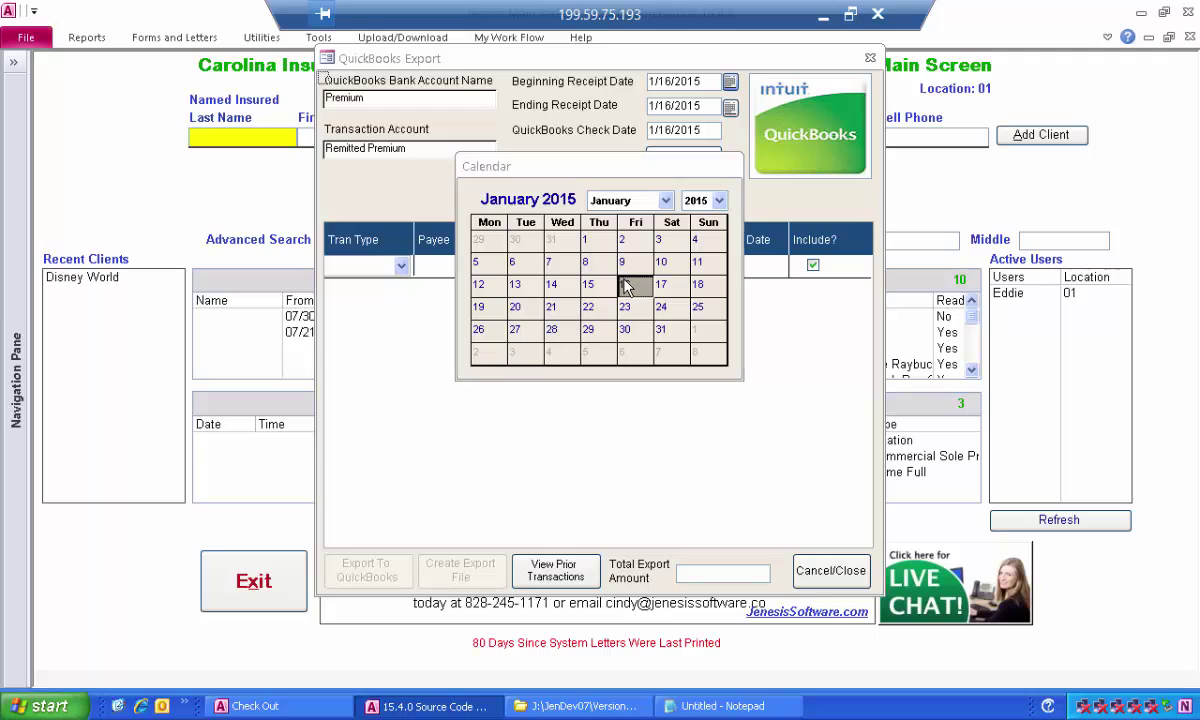
click(614, 86)
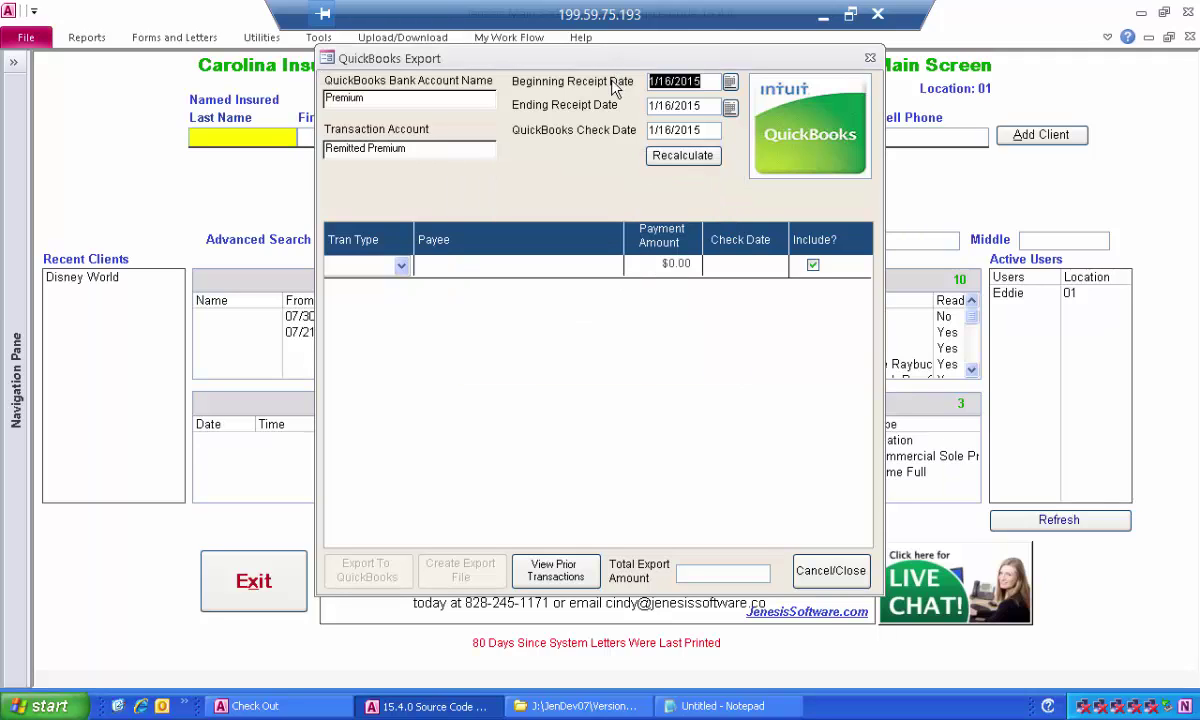
text(09/01/1)
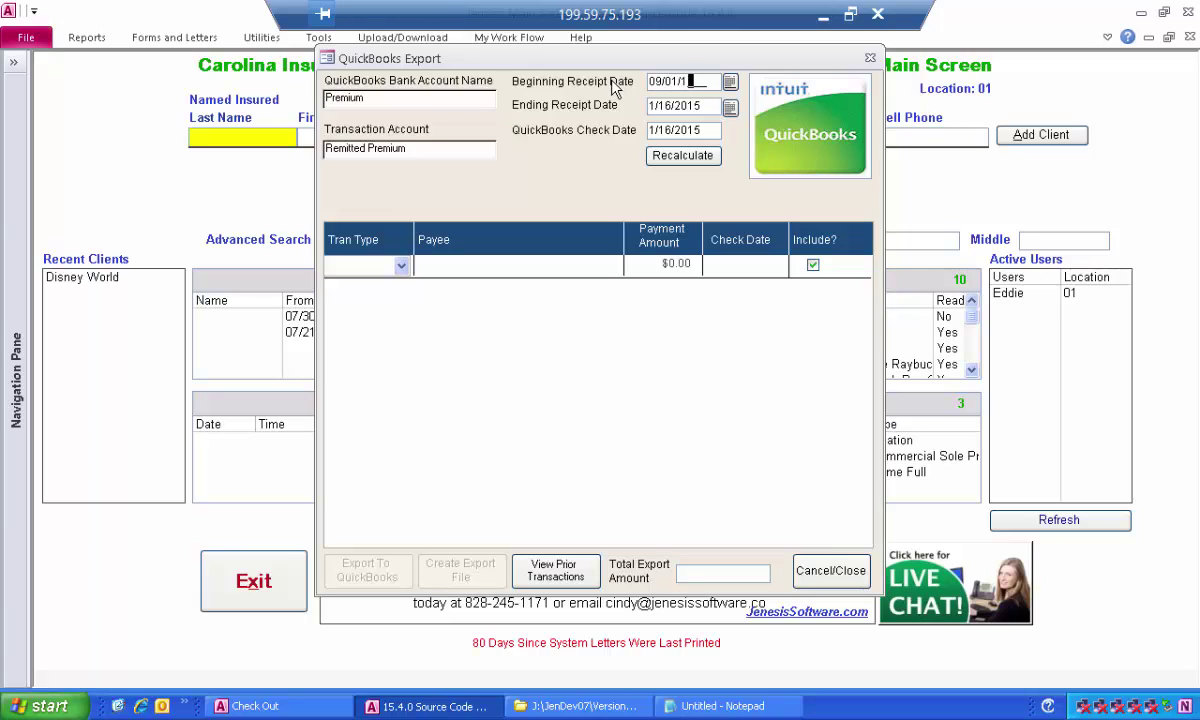
text(5)
key(Tab)
click(614, 88)
text(09)
text(012014)
key(Tab)
Set the ending receipt date to 9/3/2014 and recalculate to list the 14 transactions.
text(09/)
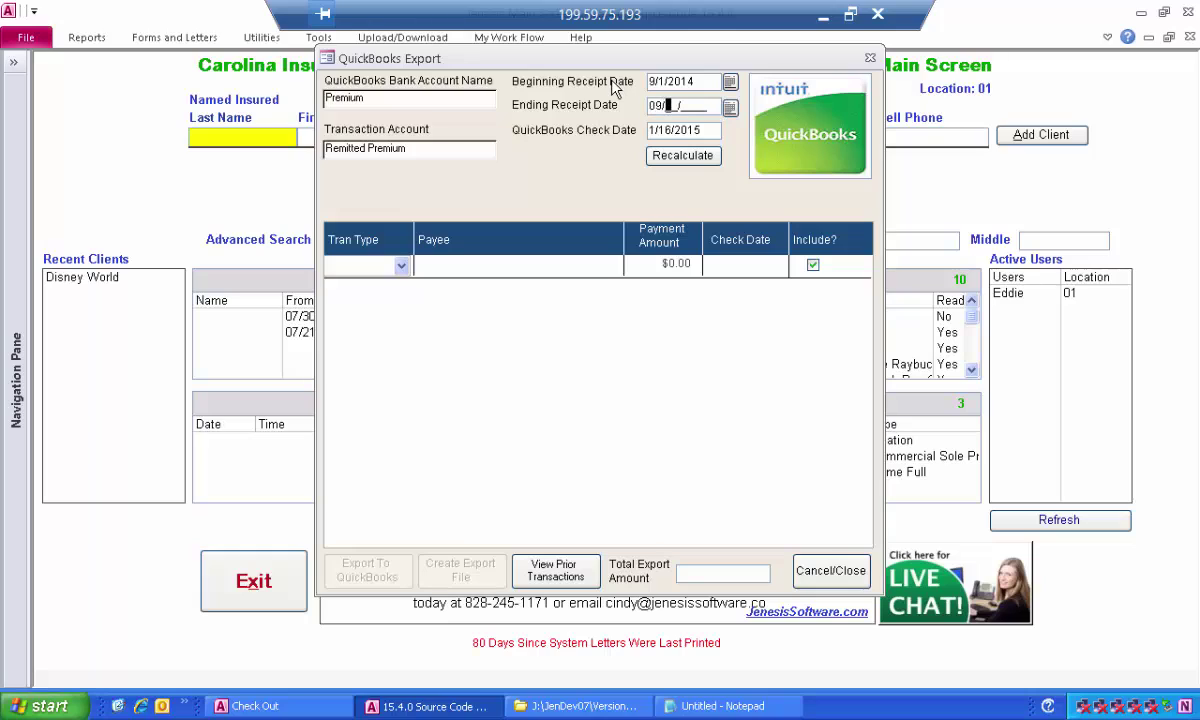
text(02)
key(BackSpace)
text(32014)
key(Tab)
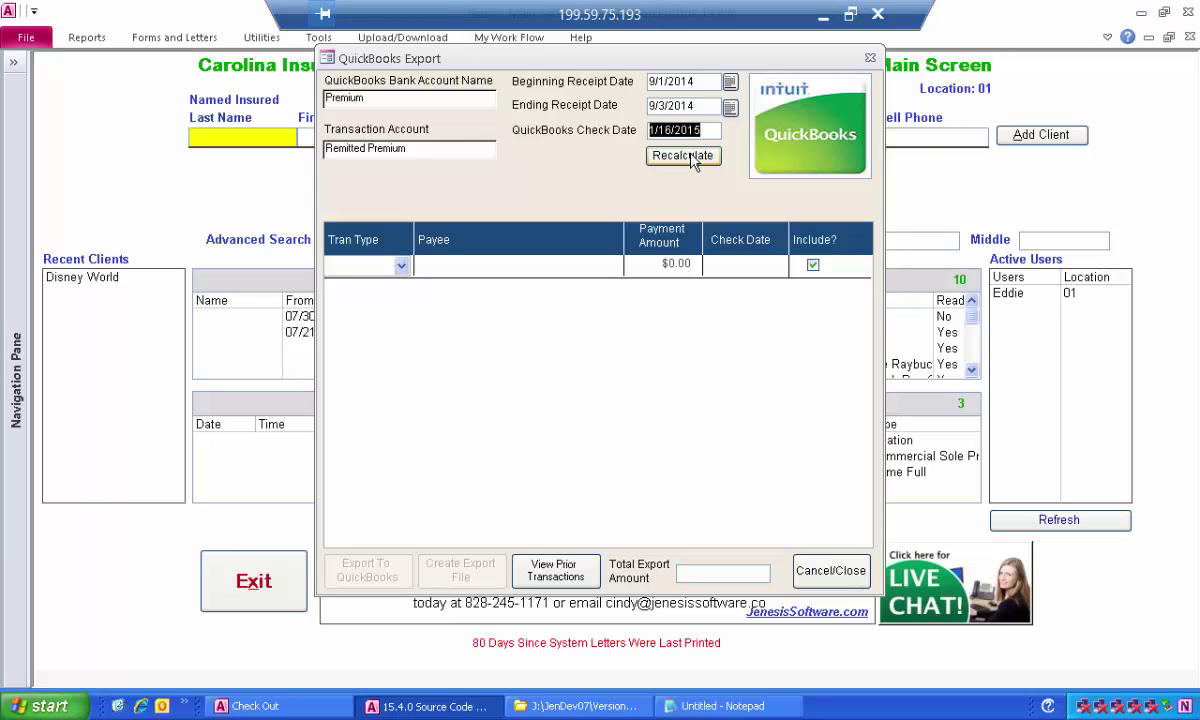
click(693, 163)
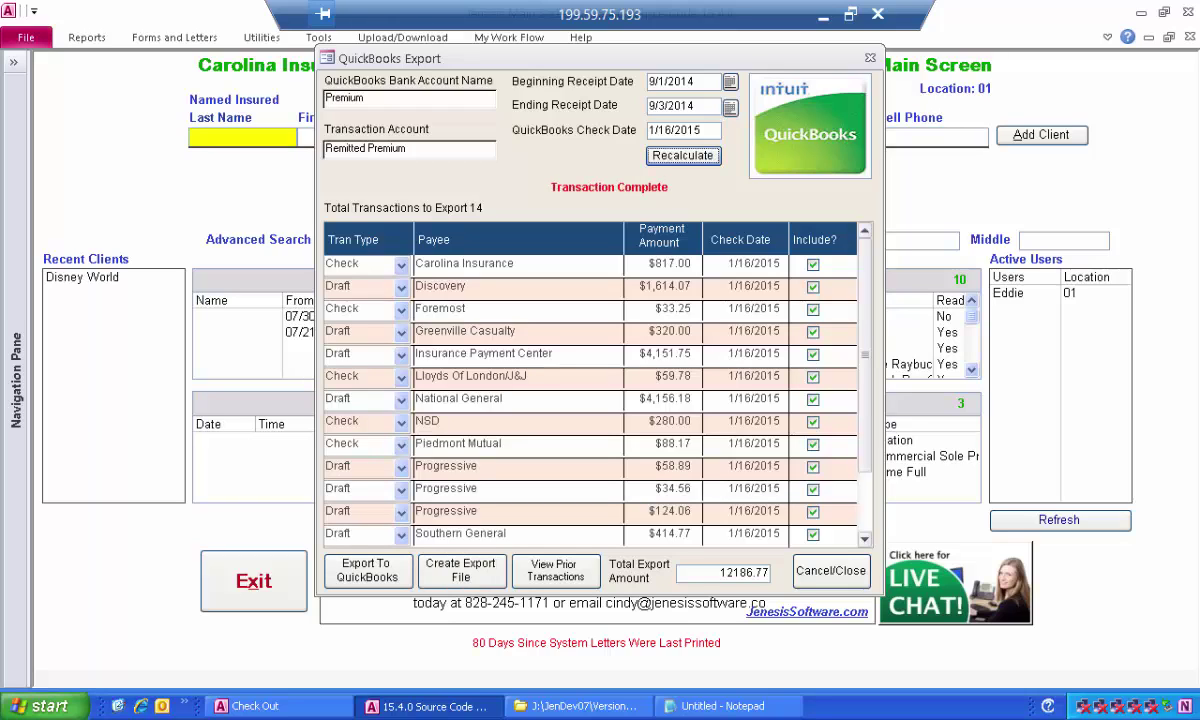
click(612, 138)
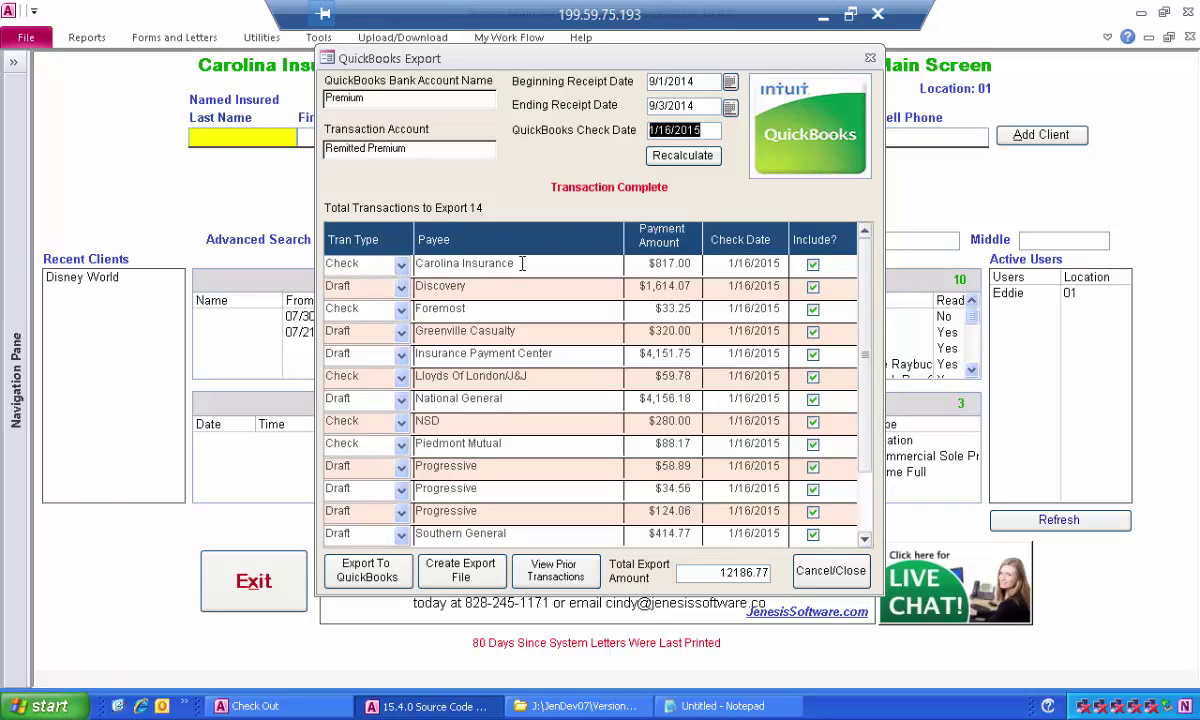
click(521, 263)
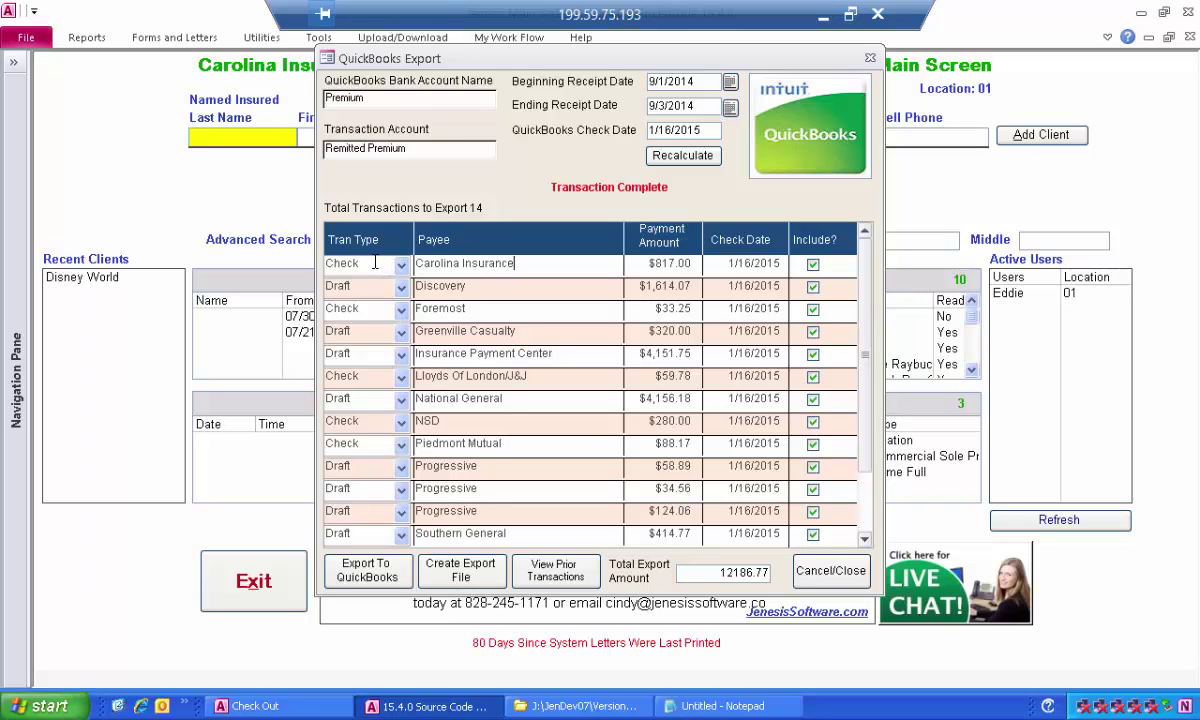
drag(357, 263, 313, 284)
drag(638, 353, 691, 354)
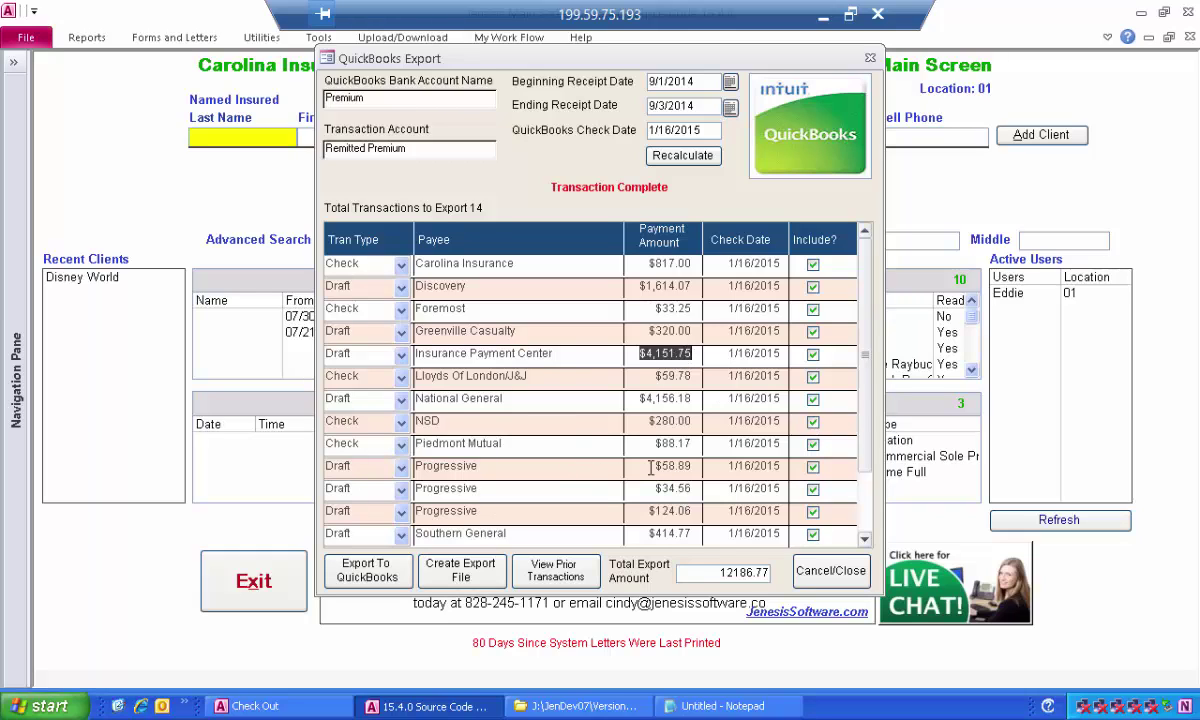
click(688, 467)
key(Down)
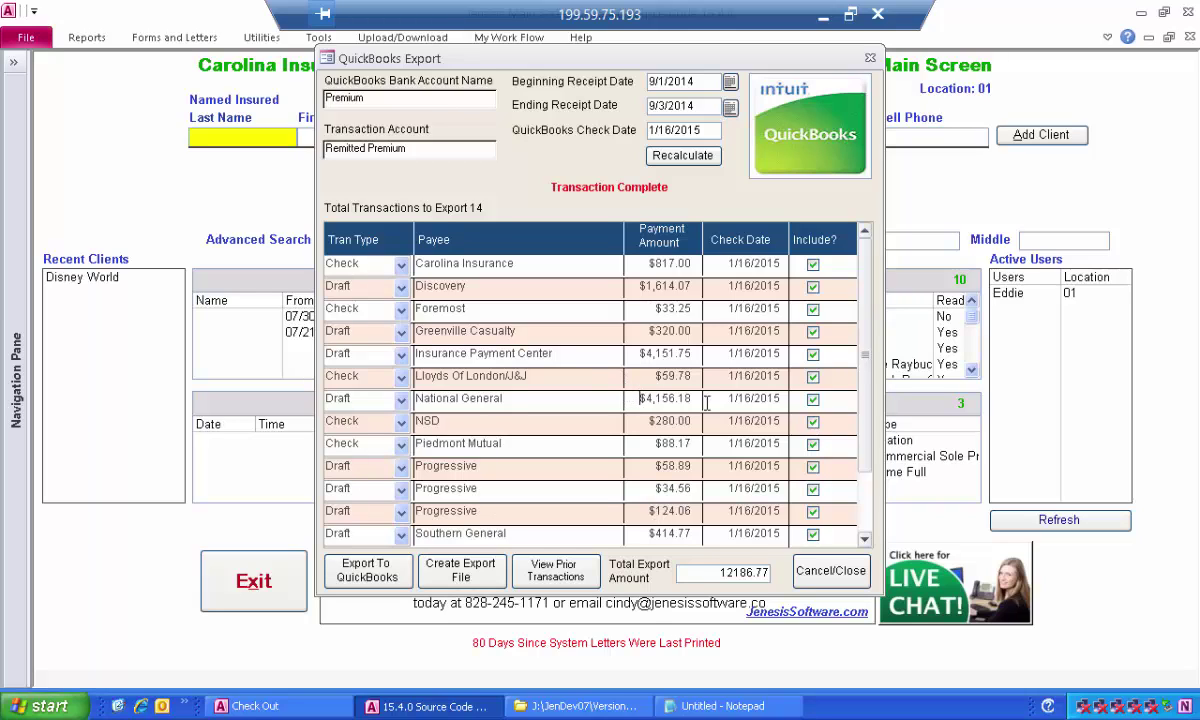
drag(630, 398, 709, 397)
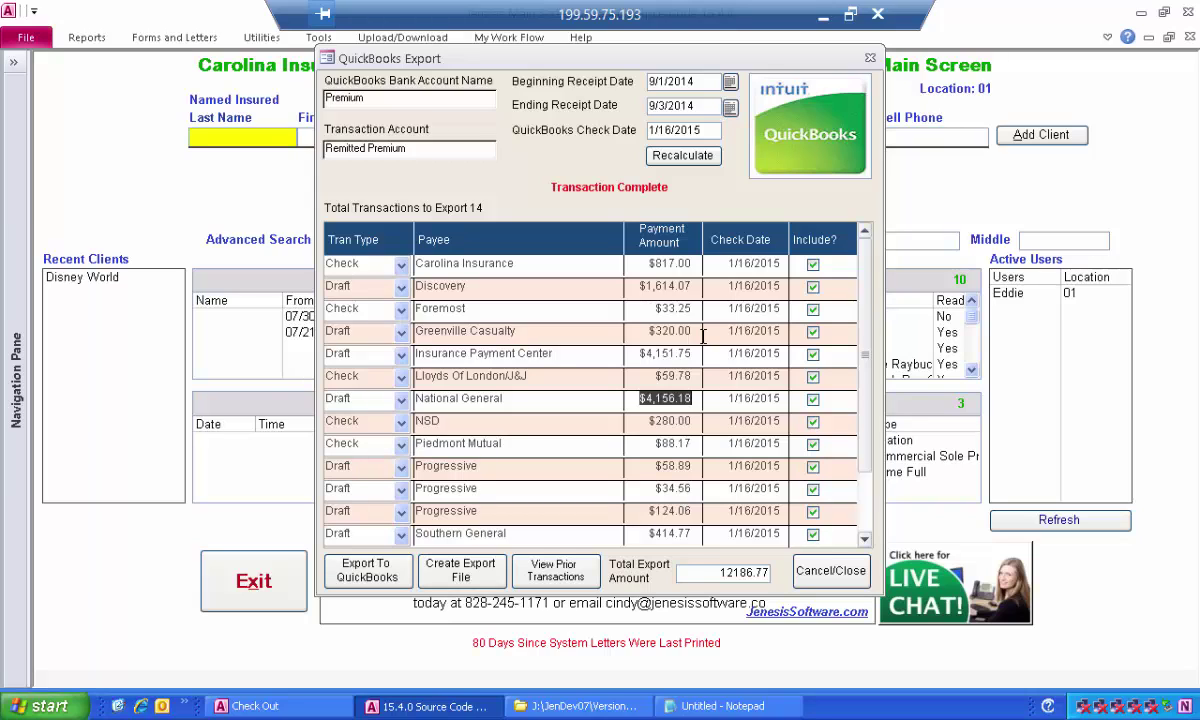
click(250, 36)
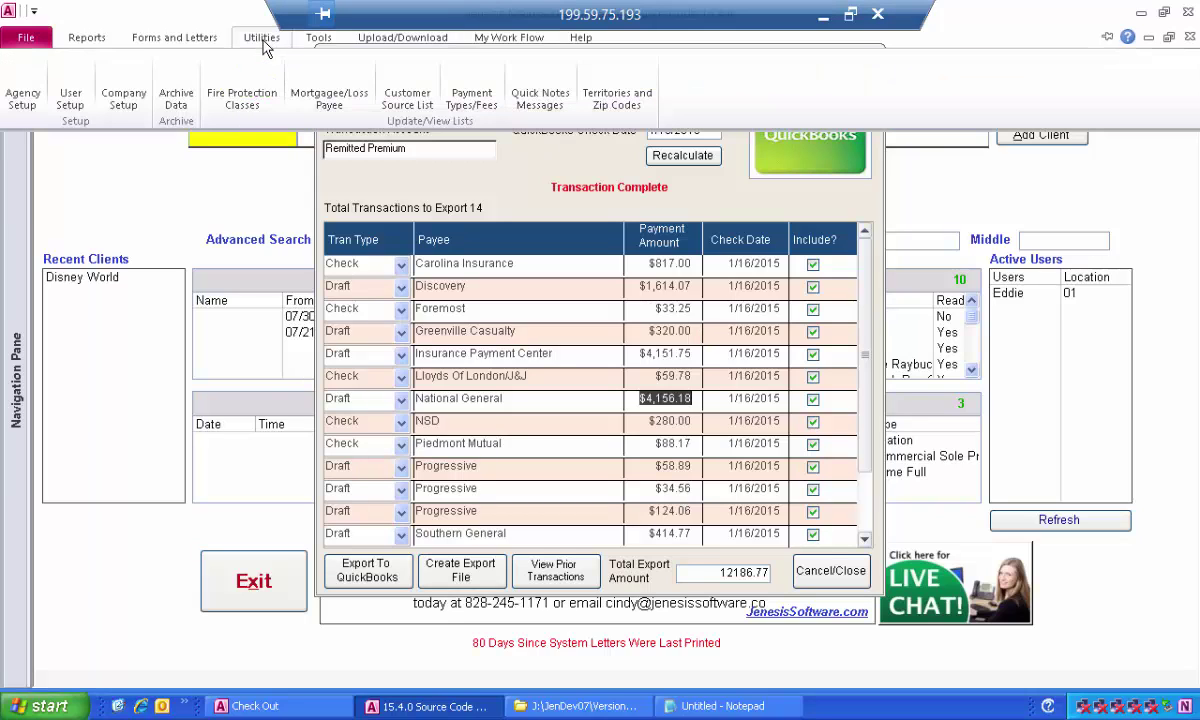
click(121, 78)
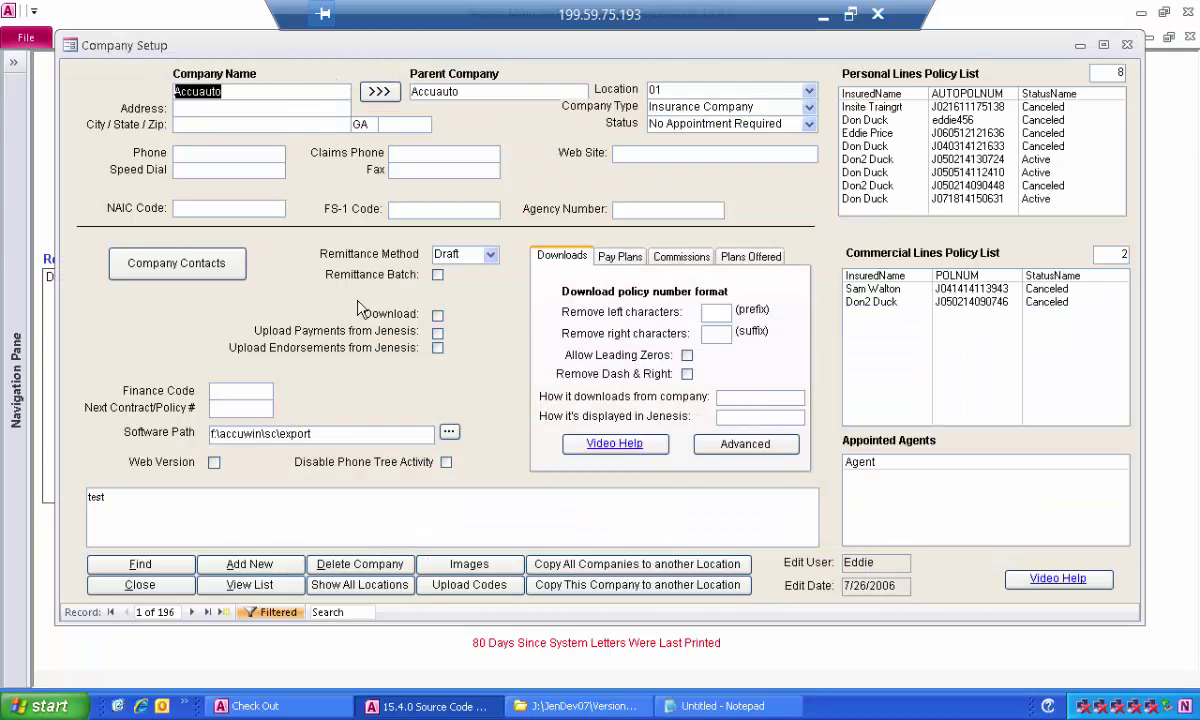
click(490, 255)
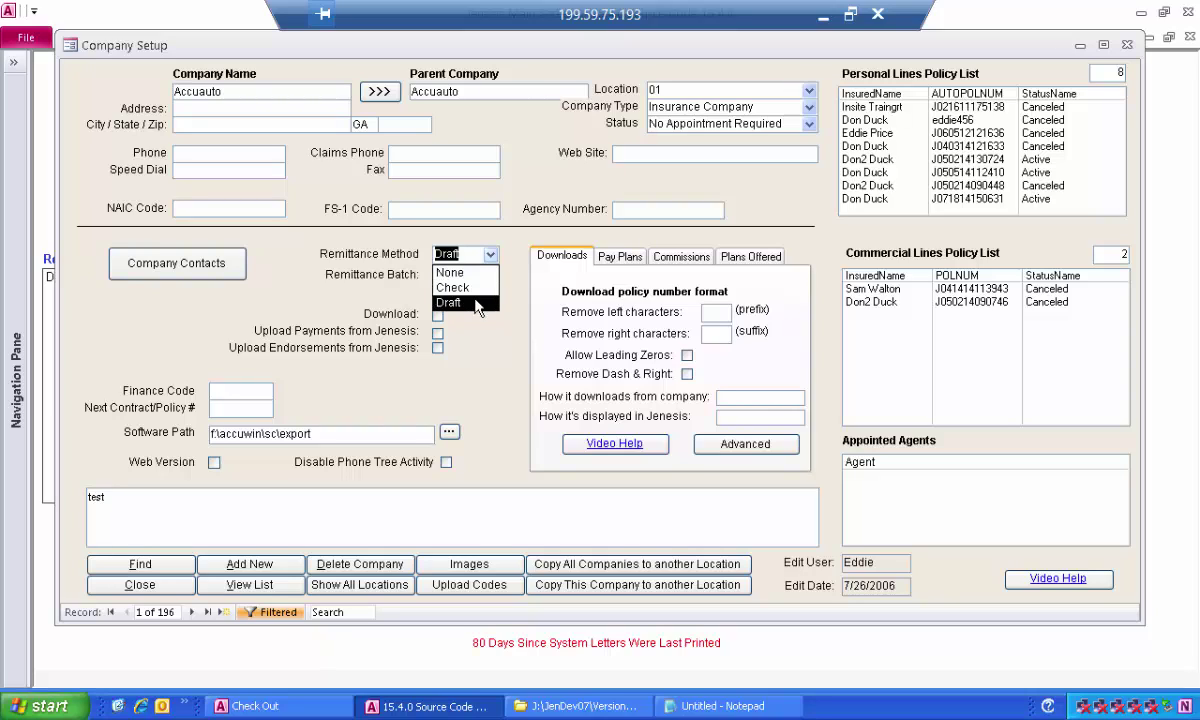
click(449, 301)
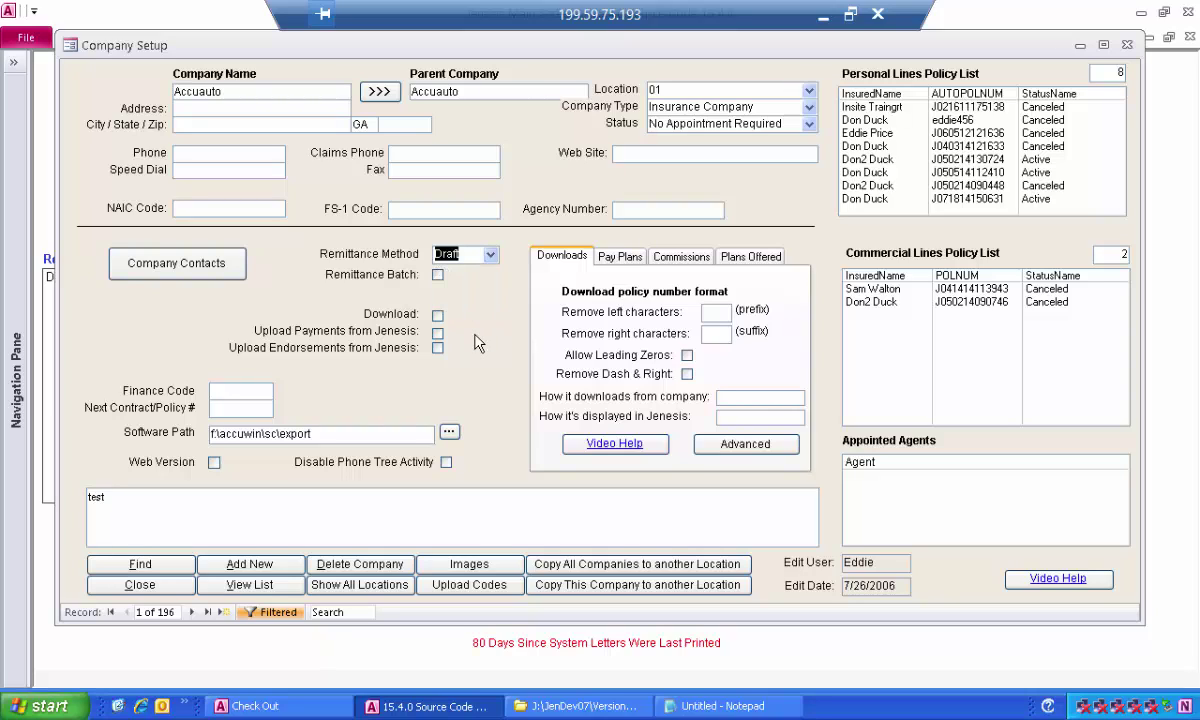
click(437, 276)
click(437, 276)
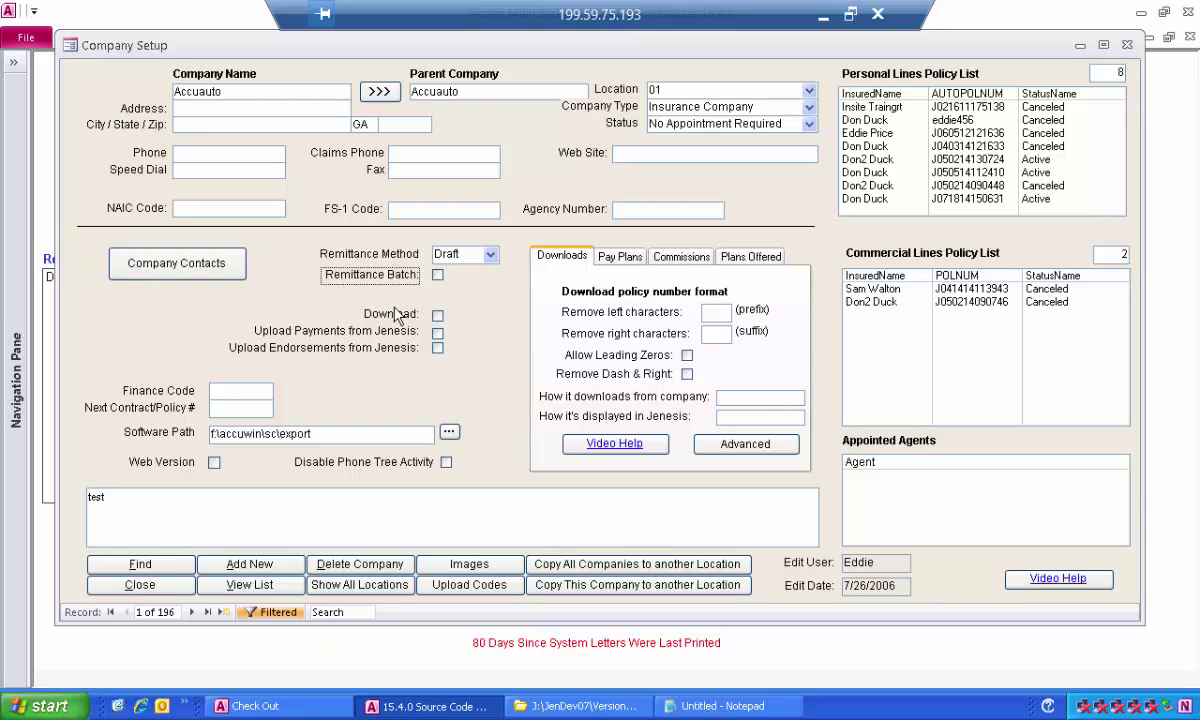
click(160, 587)
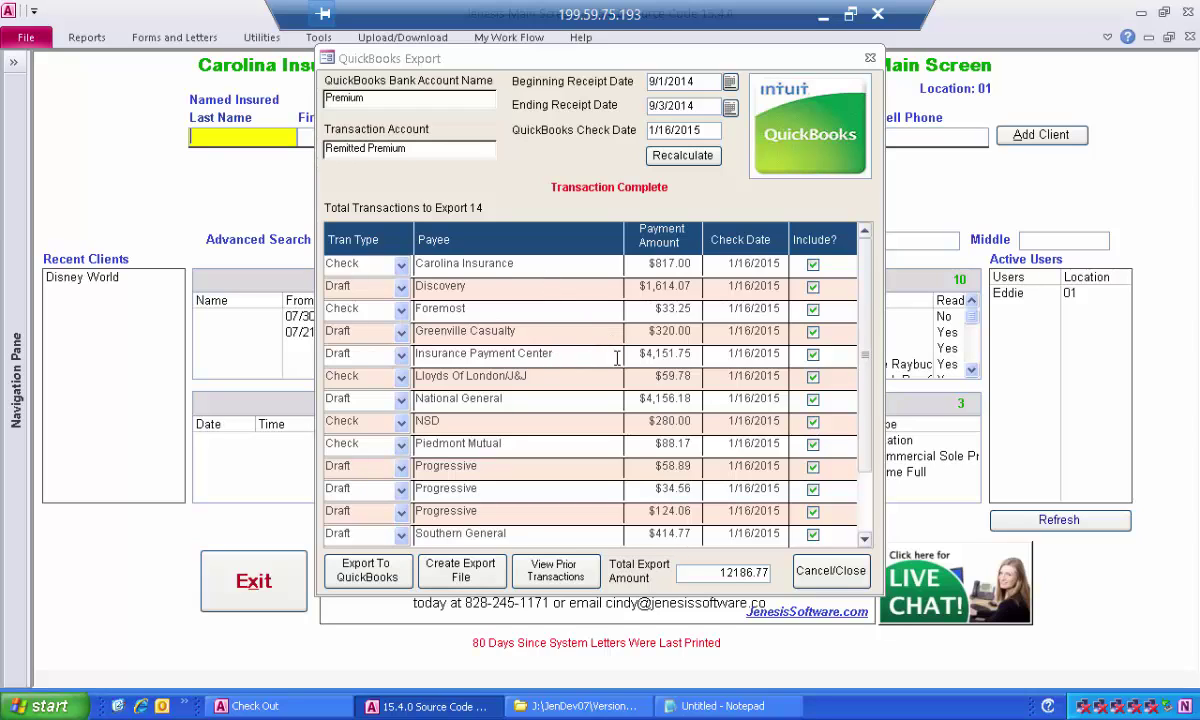
Set the Insurance Payment Center amount to 4000.00 and exclude it from the export.
drag(638, 355, 744, 356)
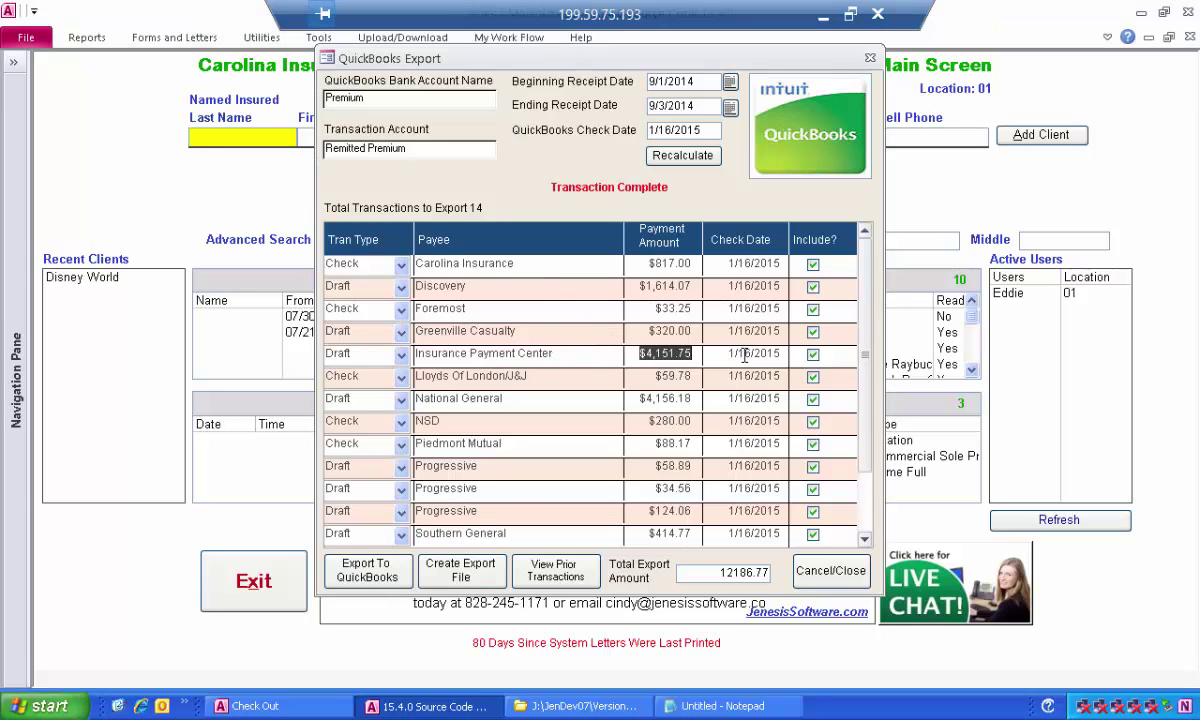
text(4000.)
key(Tab)
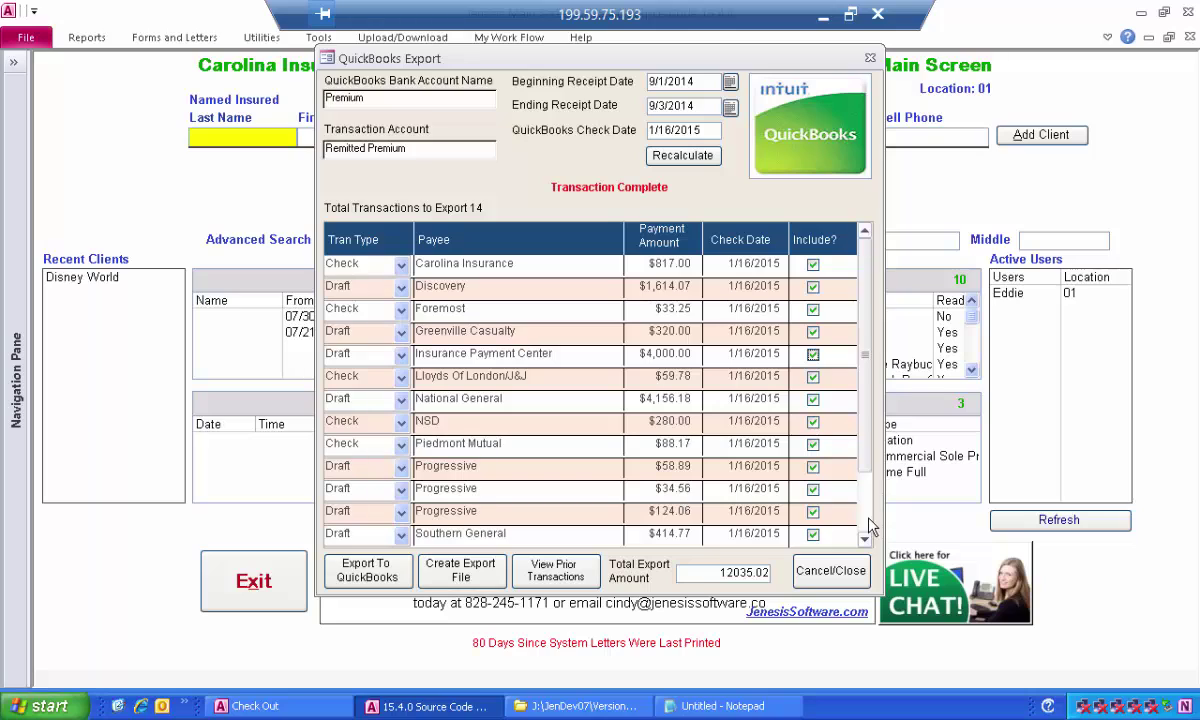
click(814, 357)
Add a new Check row with the payee's name and a $100.00 payment amount.
scroll(813, 479, down, 5)
click(401, 288)
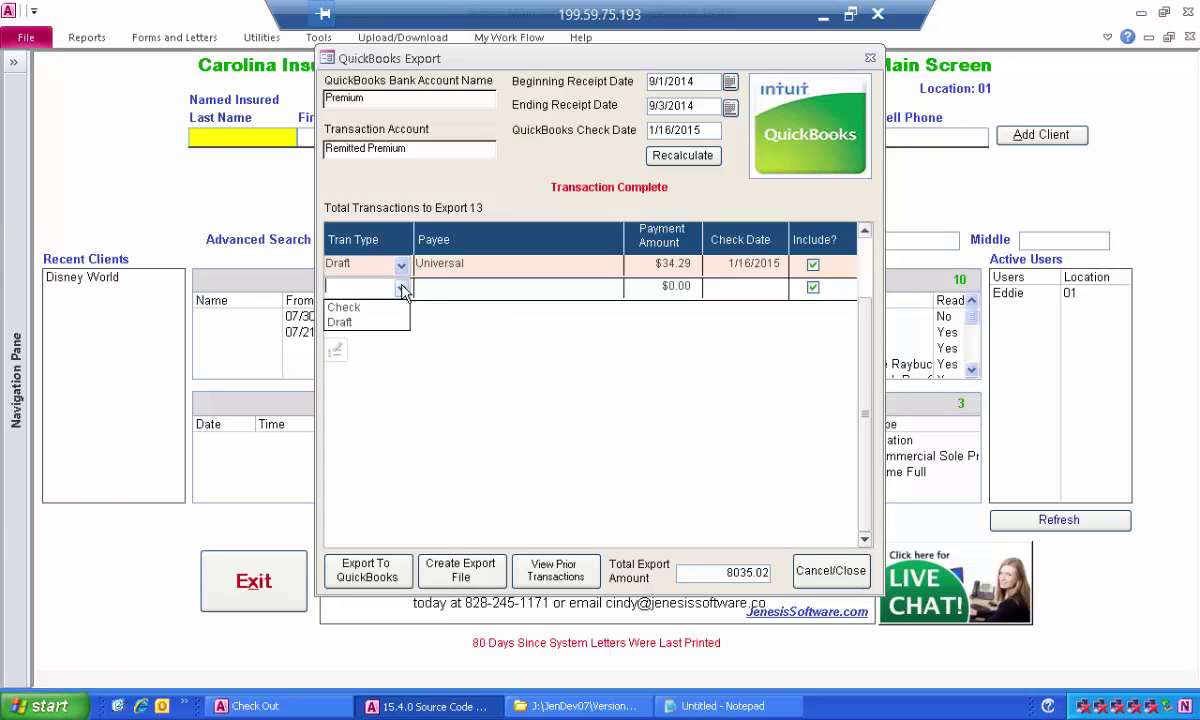
click(380, 307)
click(451, 288)
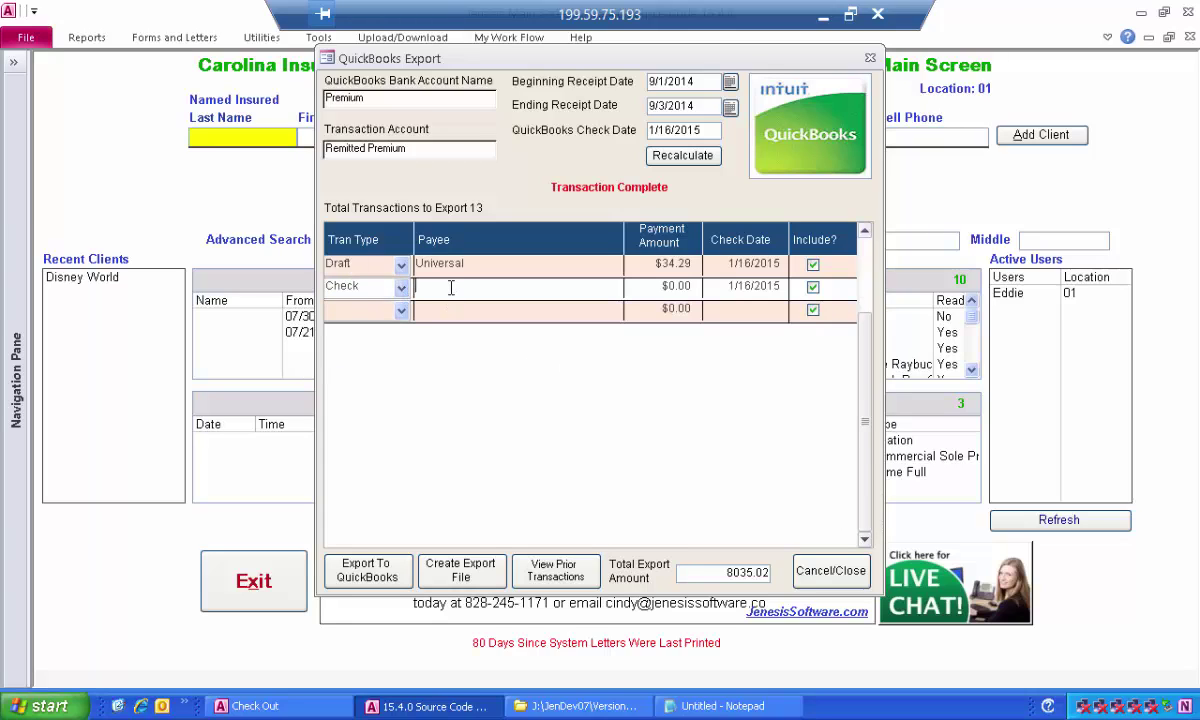
key(Tab)
text(100)
click(510, 314)
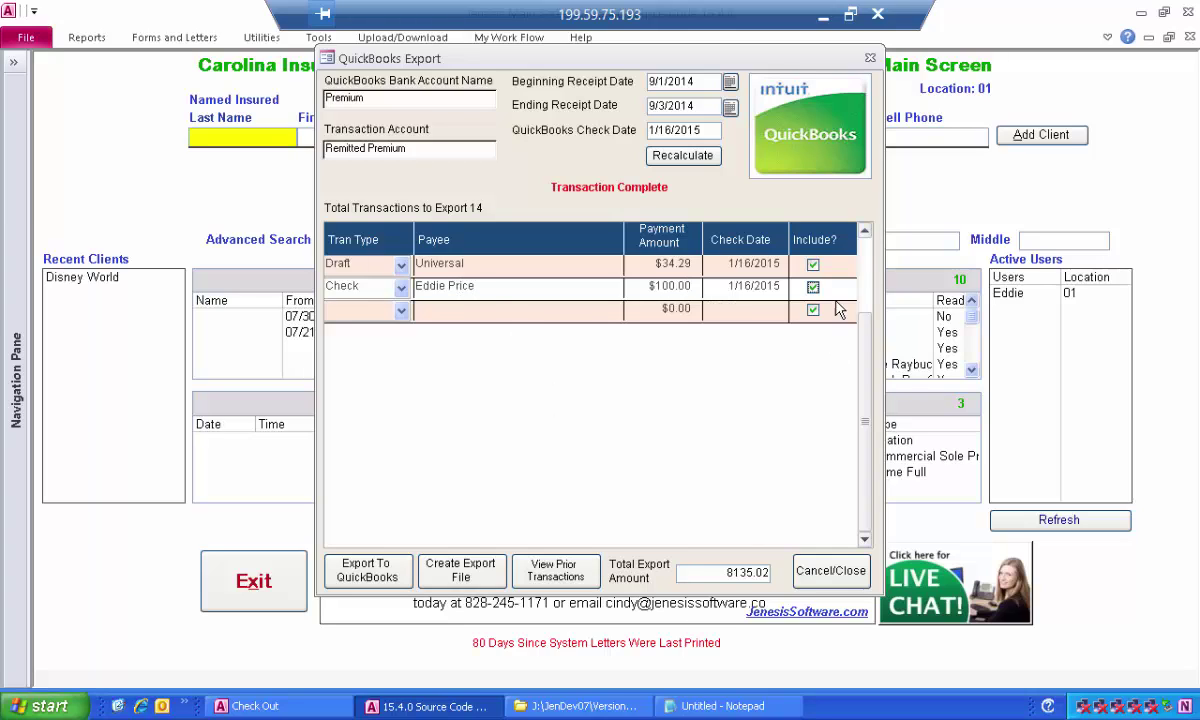
click(608, 263)
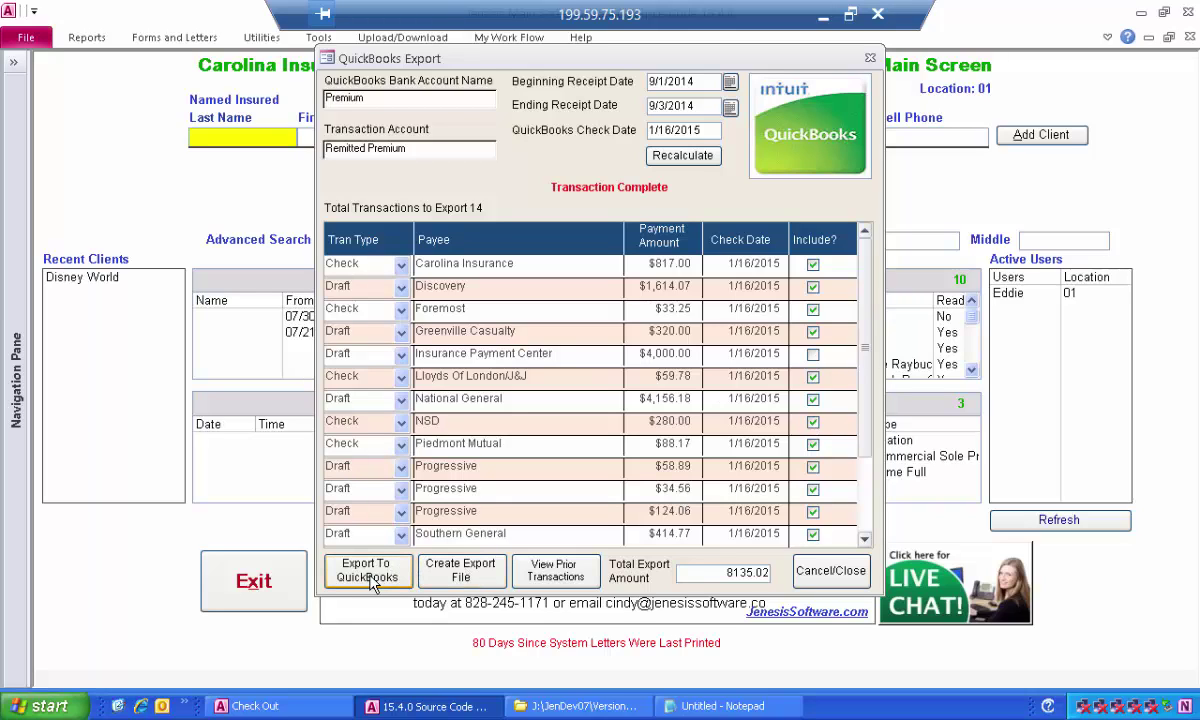
Create the export file Quickbooks_Export_011620151210.IIF after direct export fails because QuickBooks isn't running.
click(372, 584)
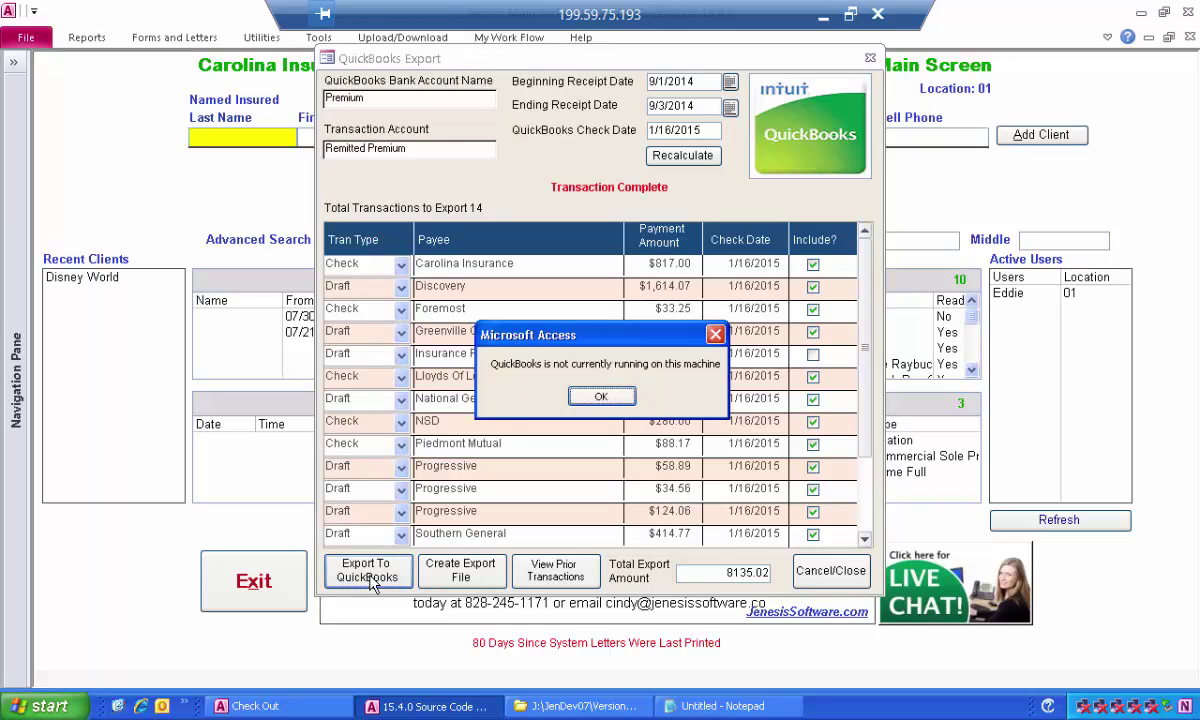
click(620, 401)
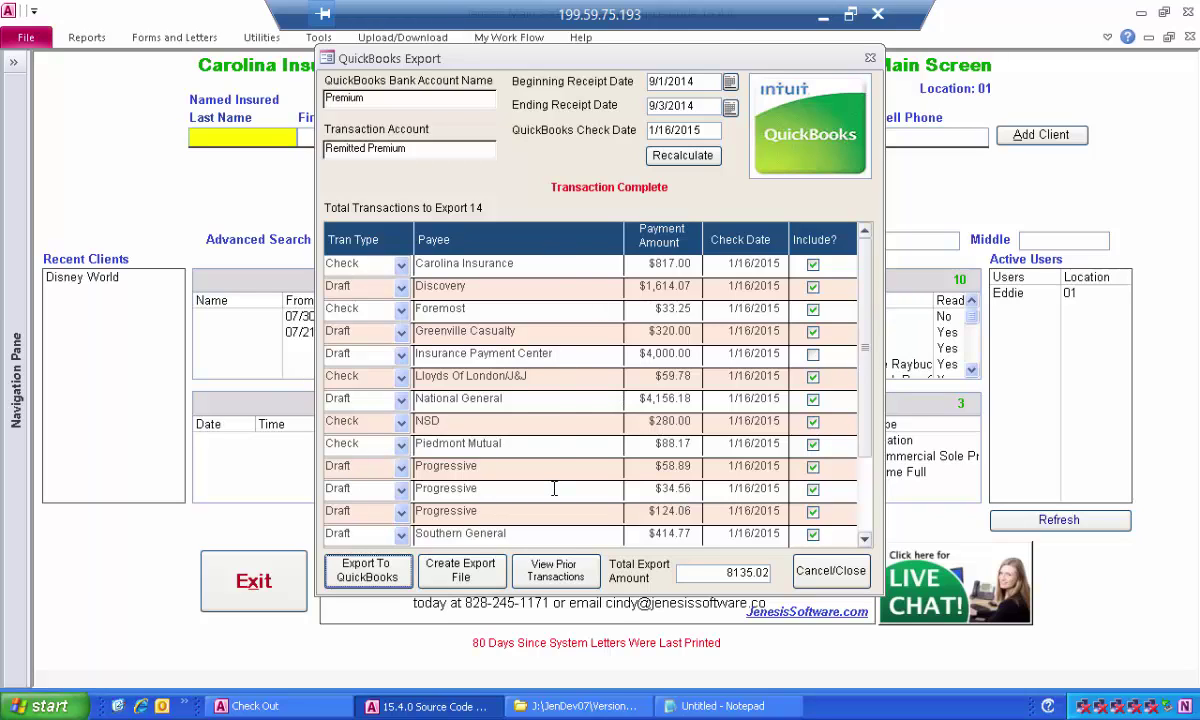
click(483, 572)
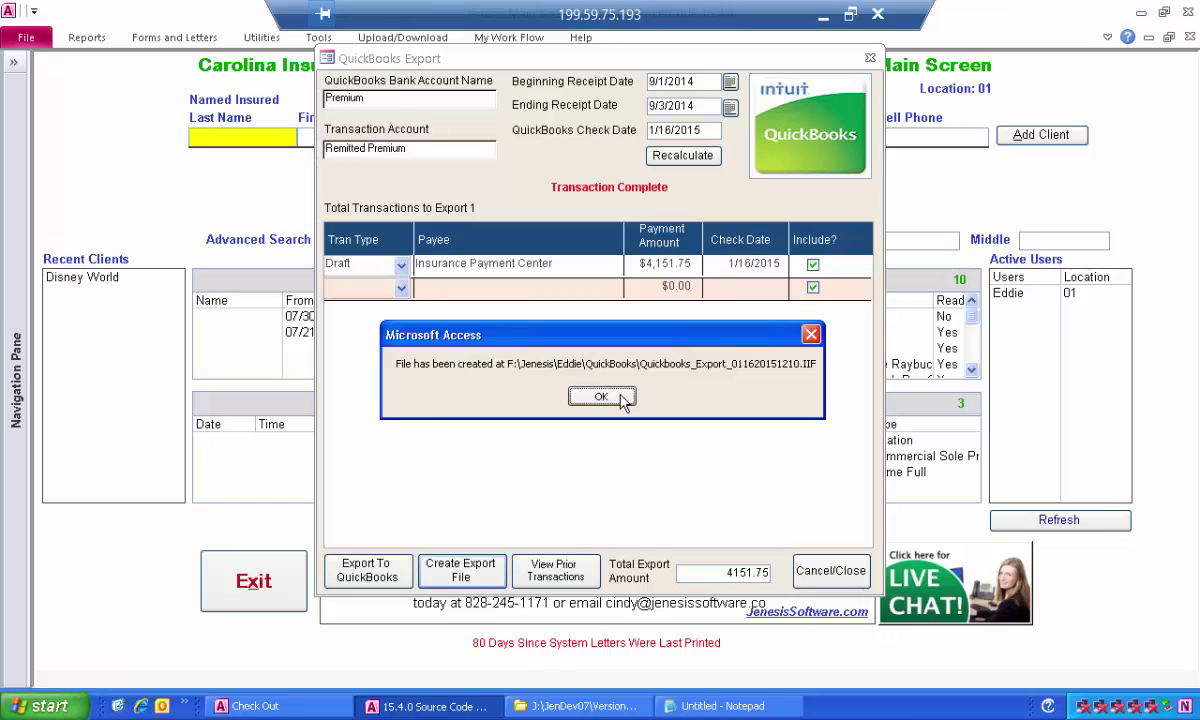
click(601, 397)
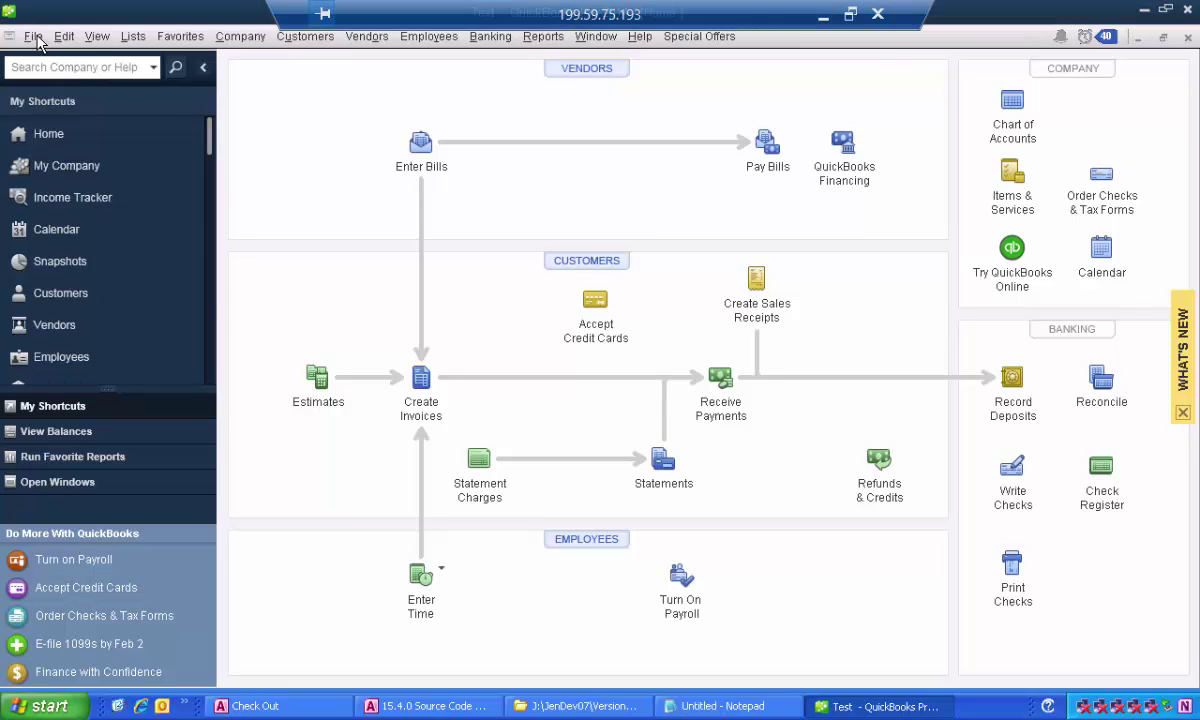
Import the 1/16/2015 IIF file Quickbooks_Export_011620151210.IIF via File > Utilities > Import.
click(37, 38)
mouse_move(72, 201)
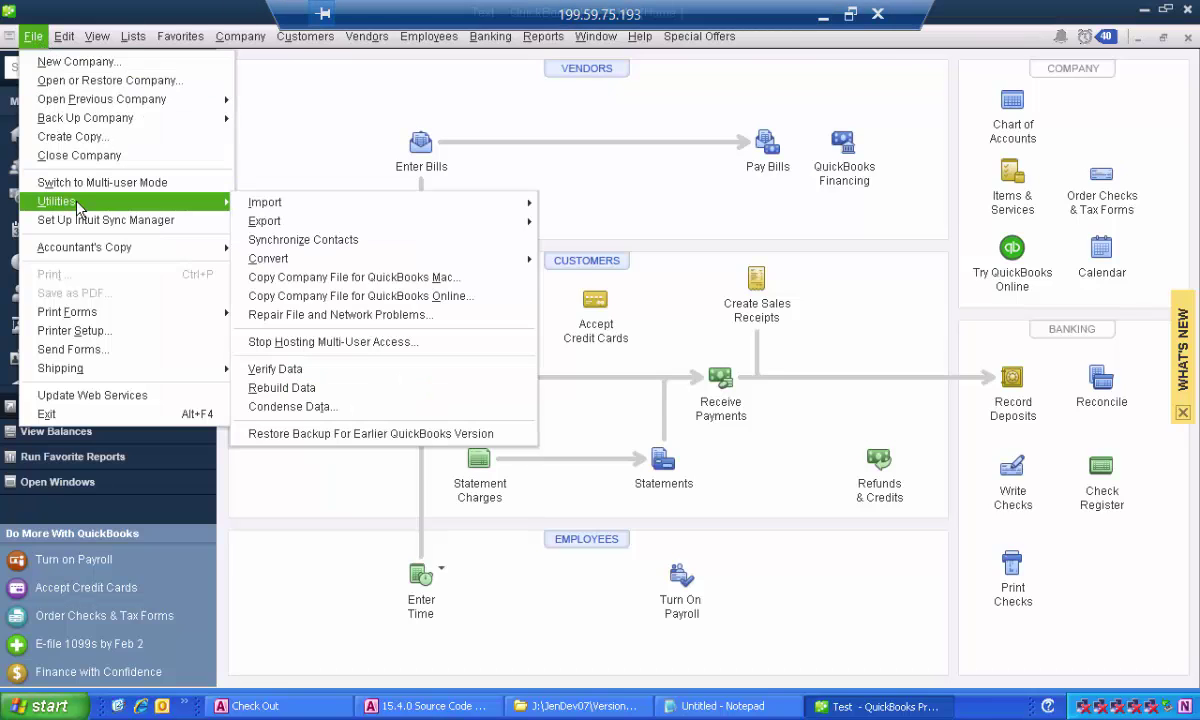
mouse_move(270, 205)
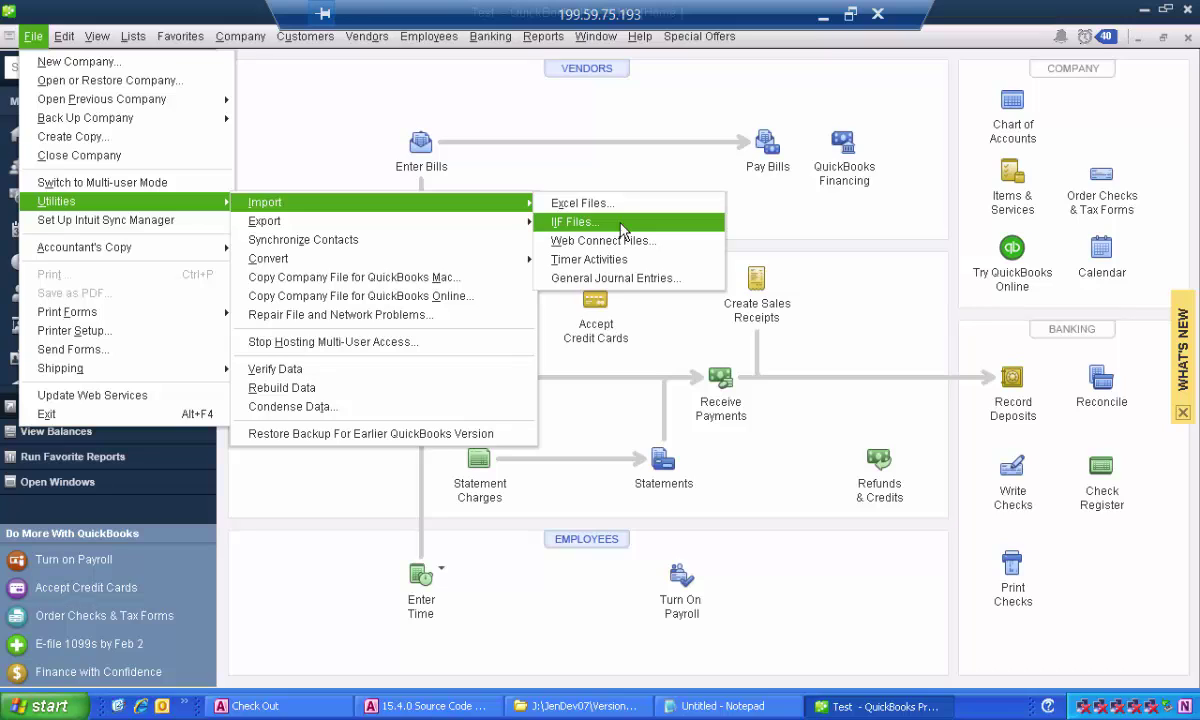
click(621, 222)
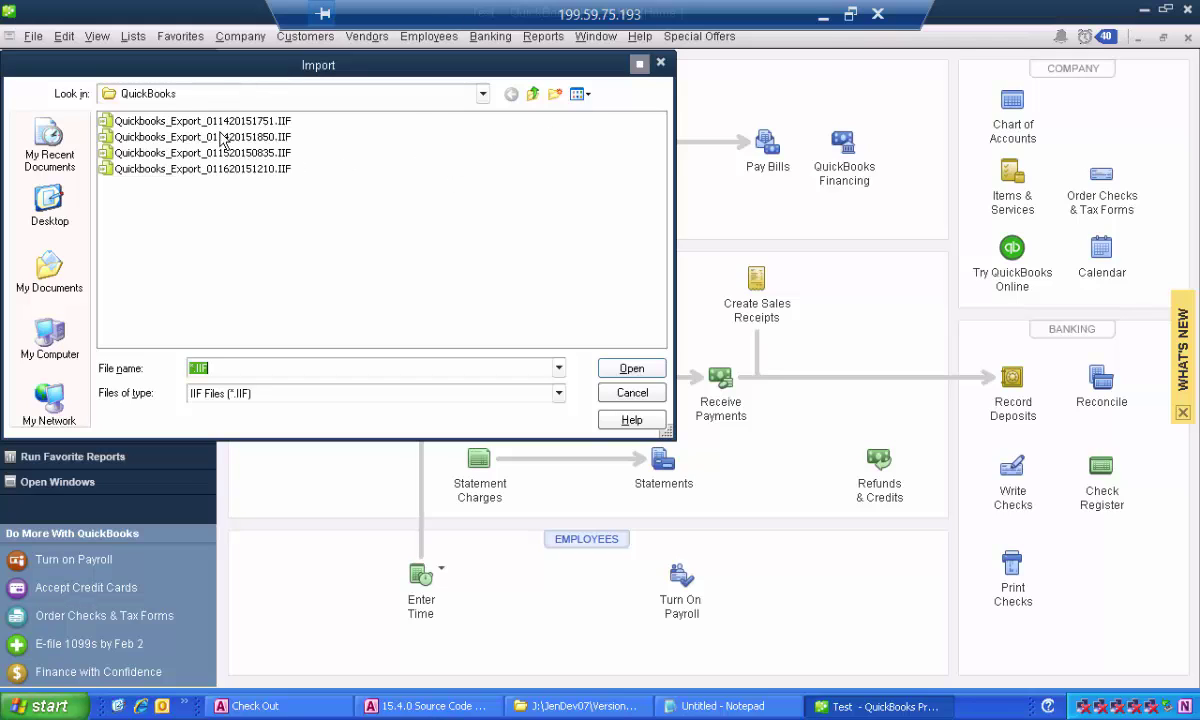
click(483, 94)
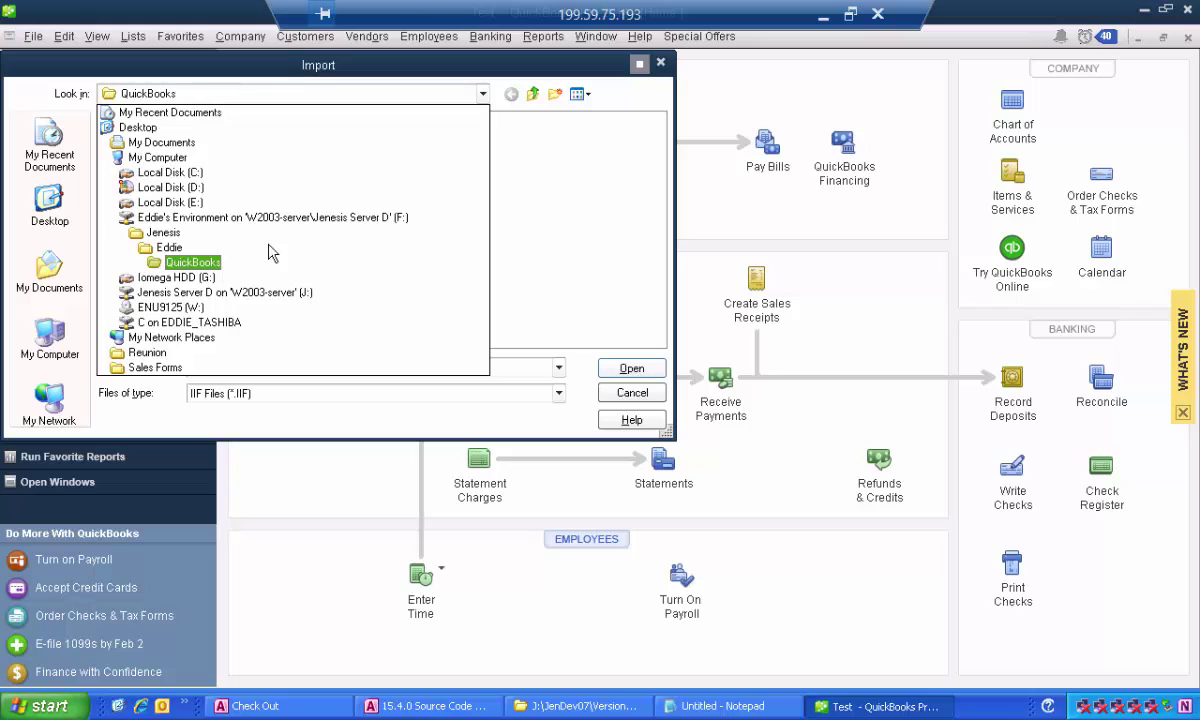
click(587, 153)
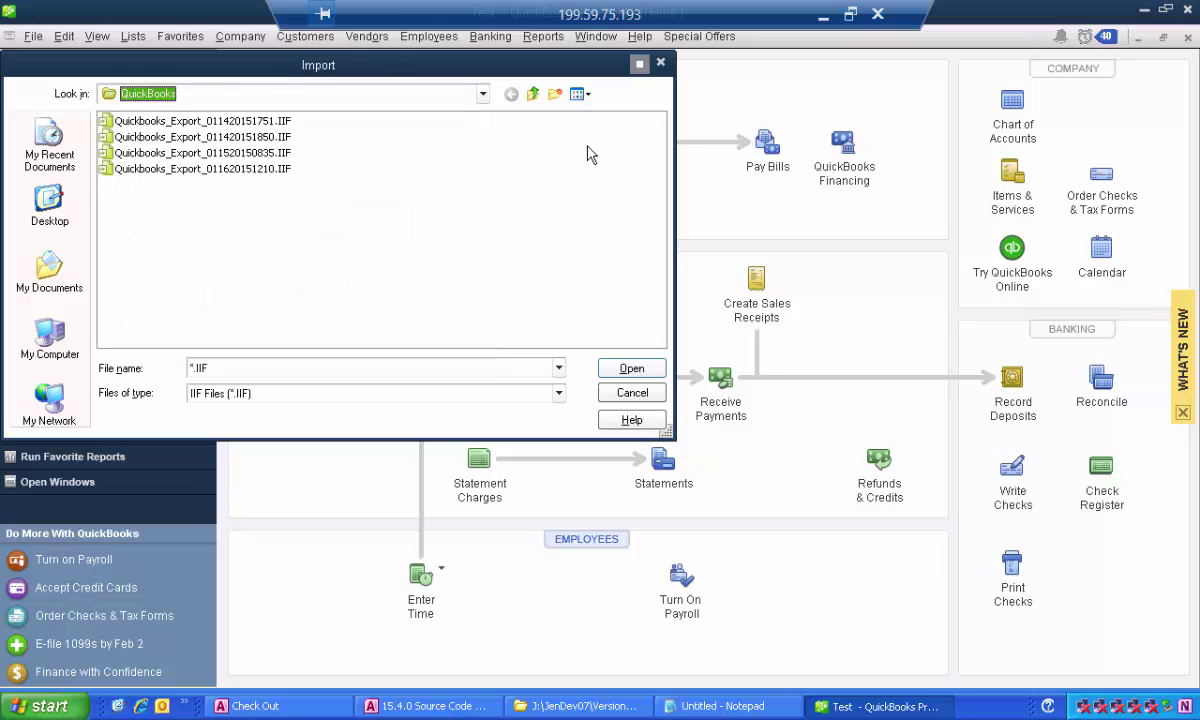
click(580, 93)
click(597, 178)
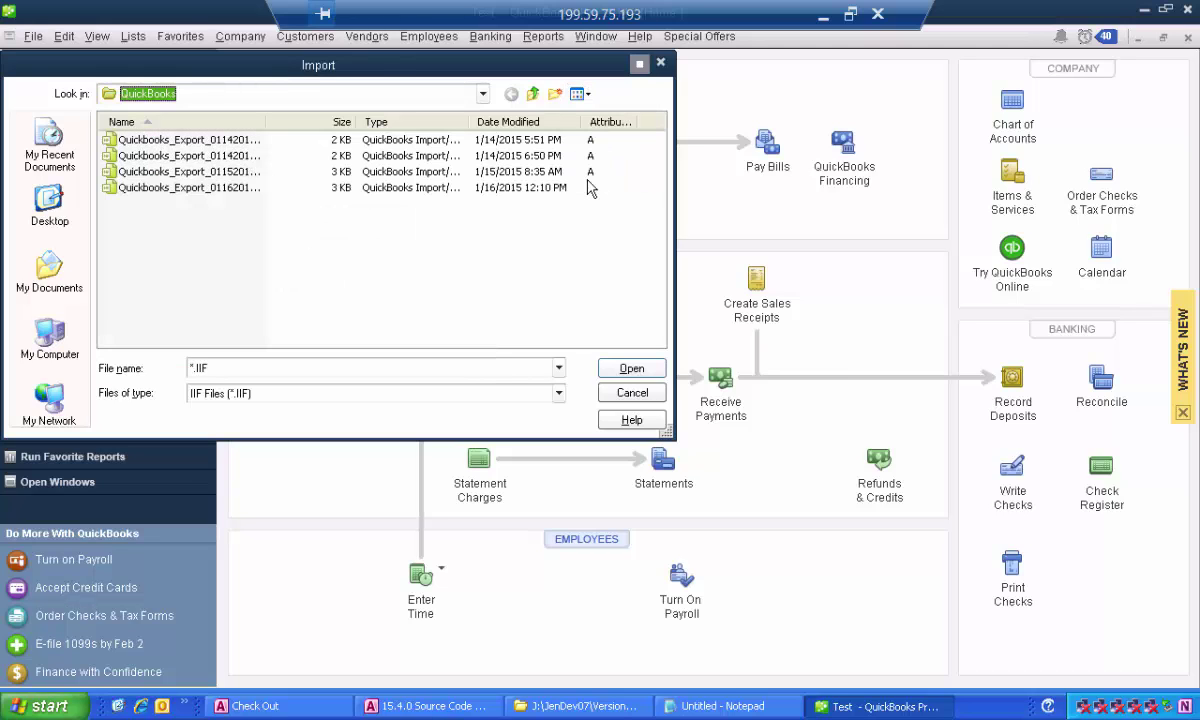
click(212, 187)
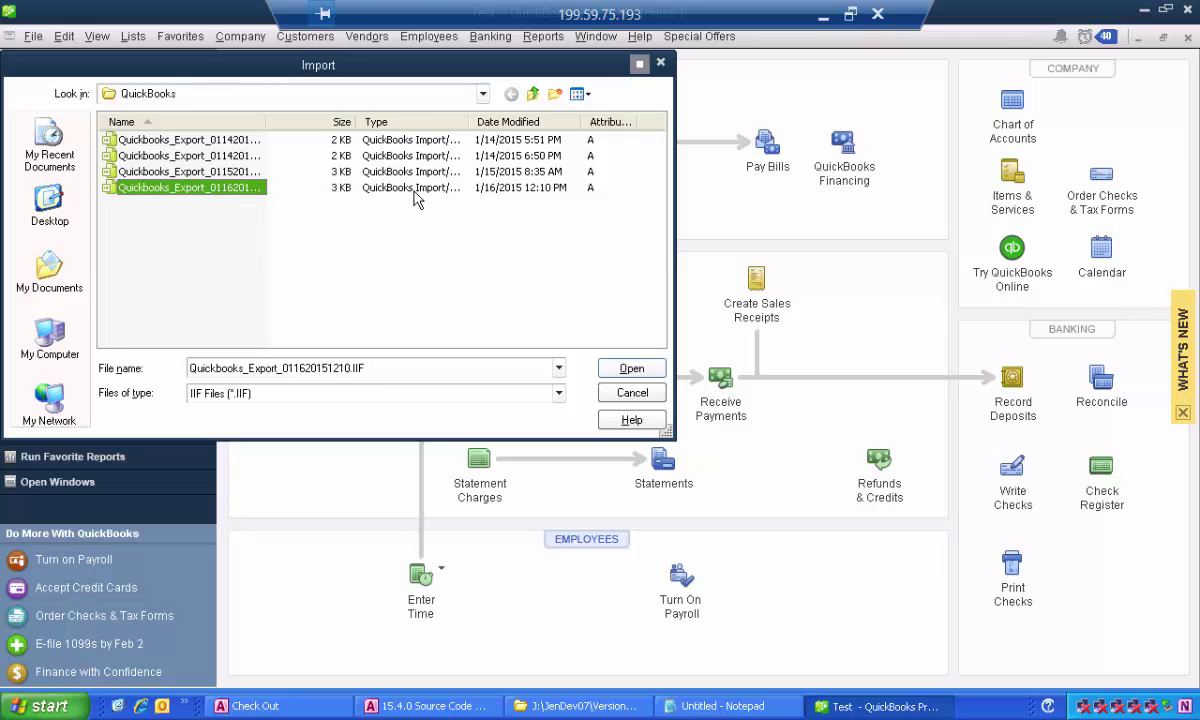
click(633, 376)
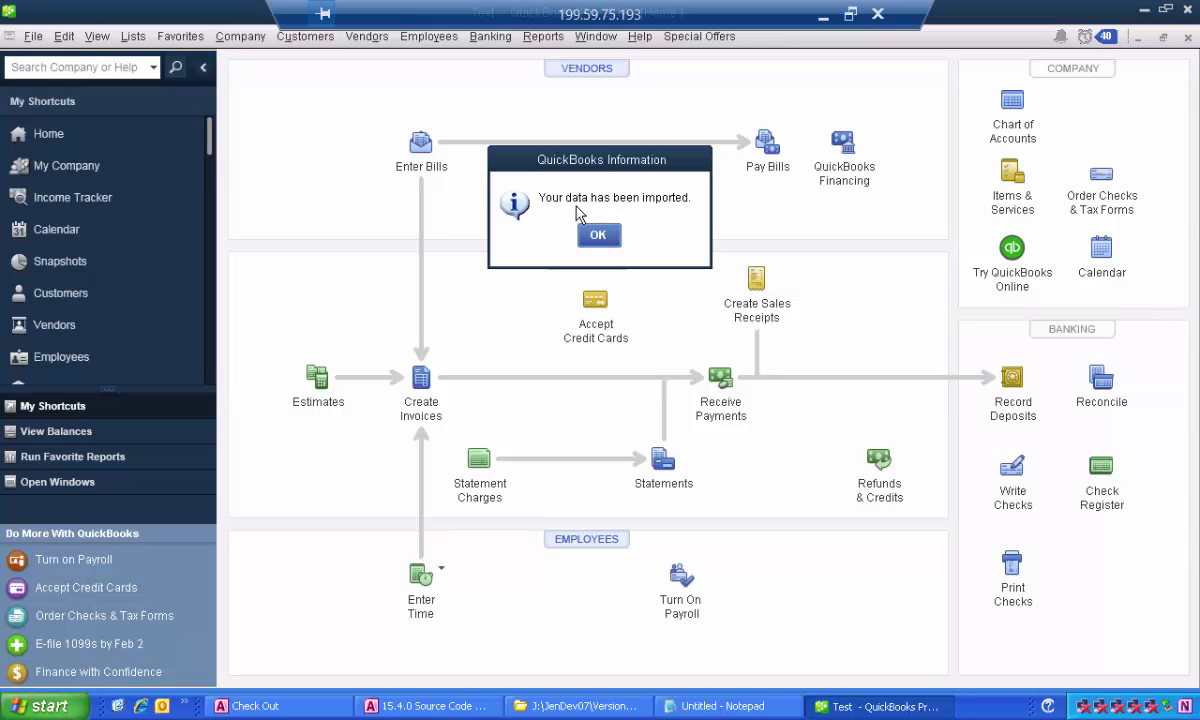
Confirm the import, check the 01/16/2015 payments in the Premium register, then close it.
click(598, 235)
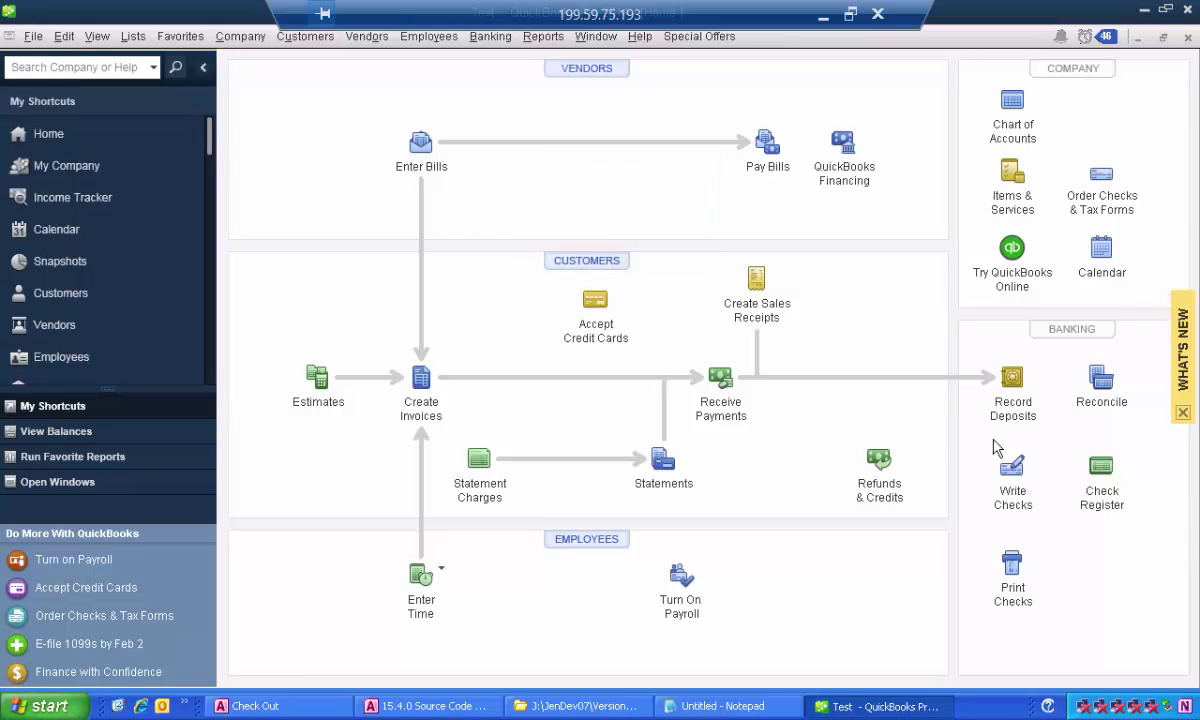
click(1100, 468)
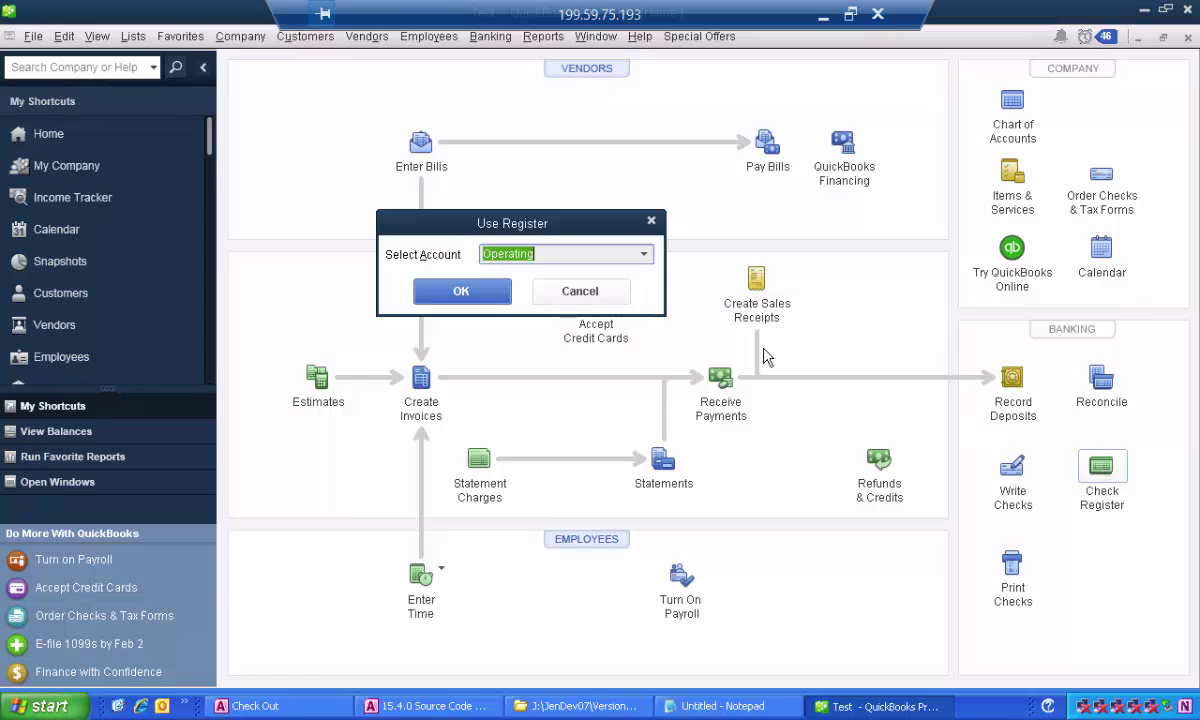
click(643, 254)
click(603, 298)
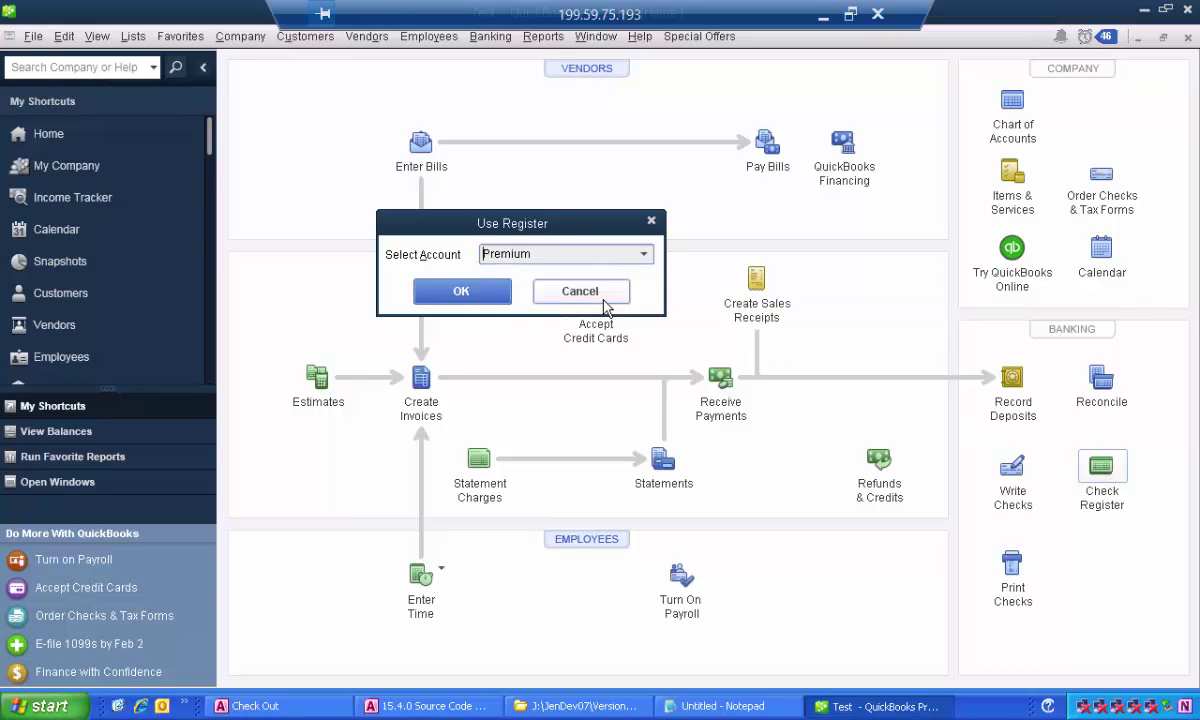
click(462, 292)
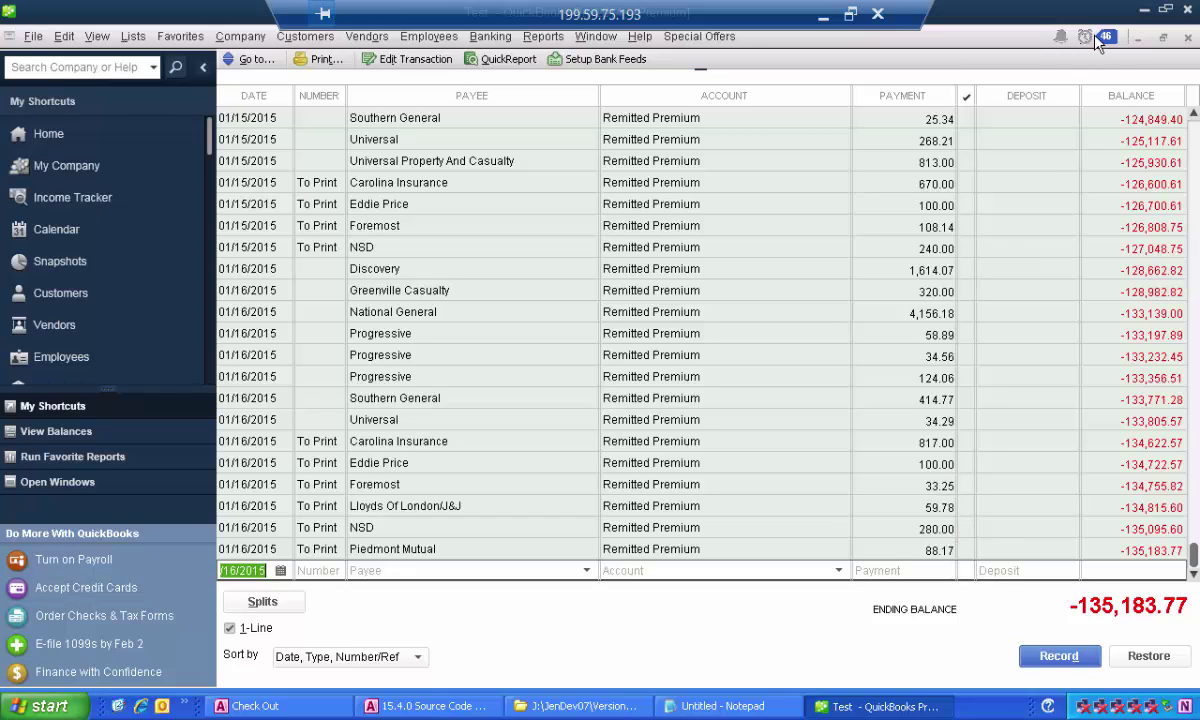
click(1189, 38)
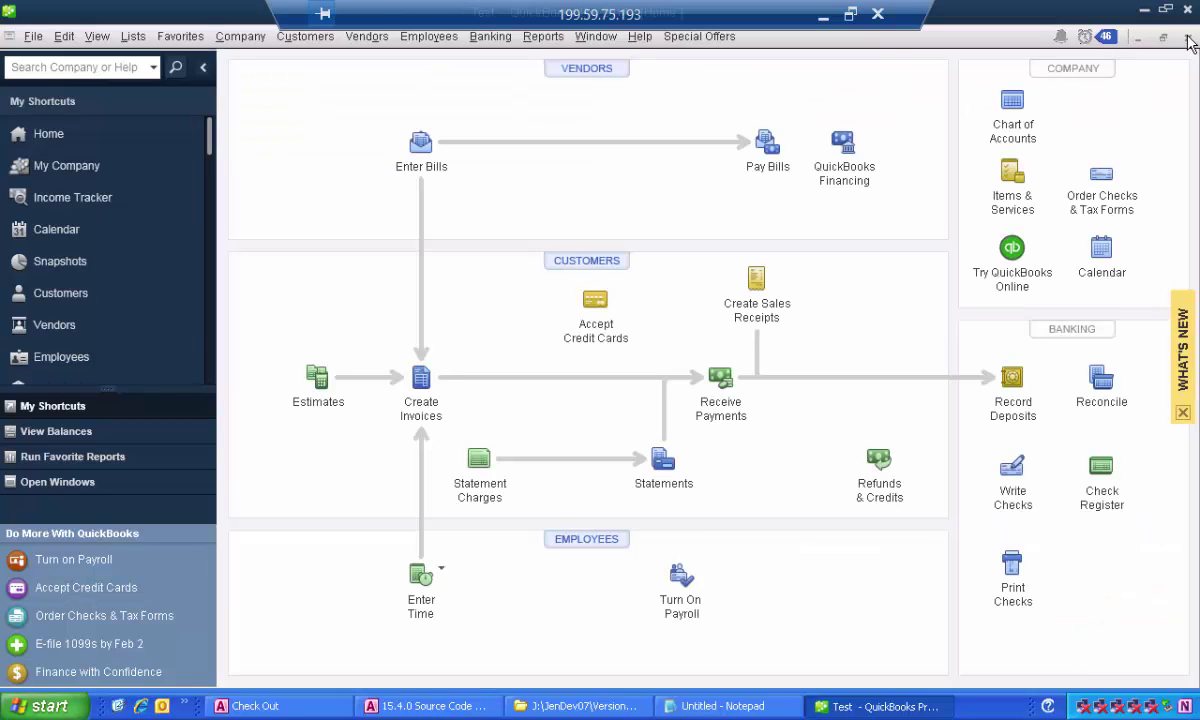
Bring Jenesis forward, reopen the QuickBooks Export form and open the bank account list.
click(478, 708)
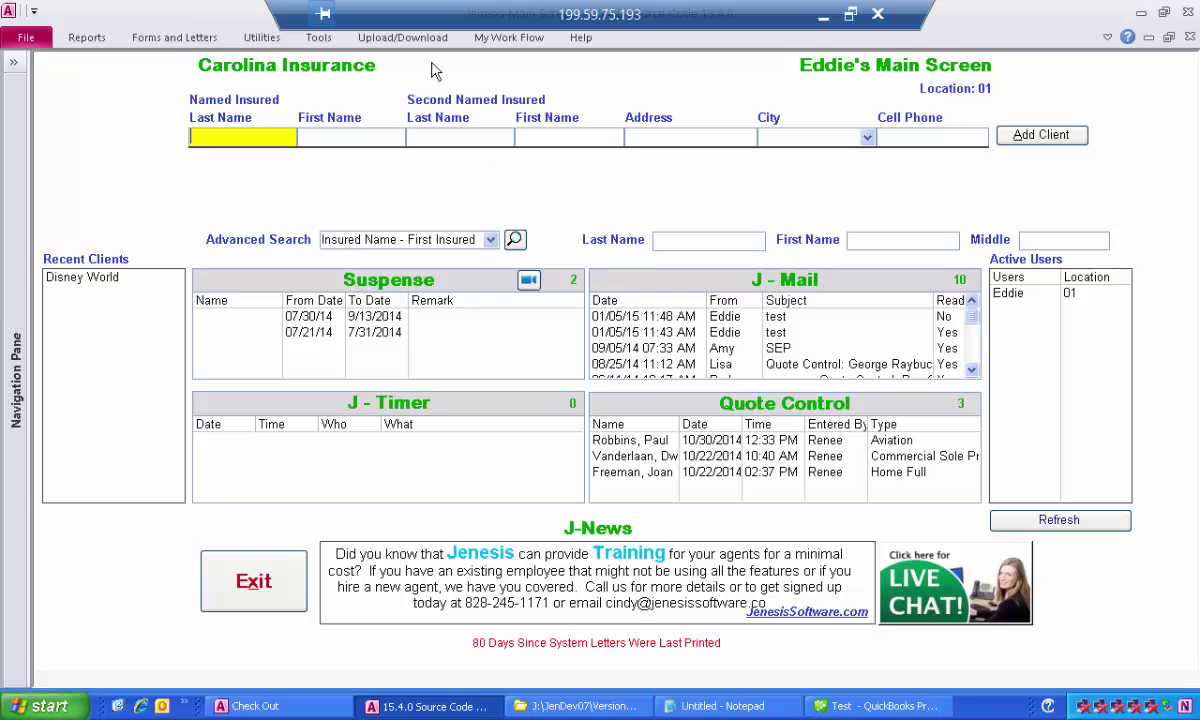
click(312, 38)
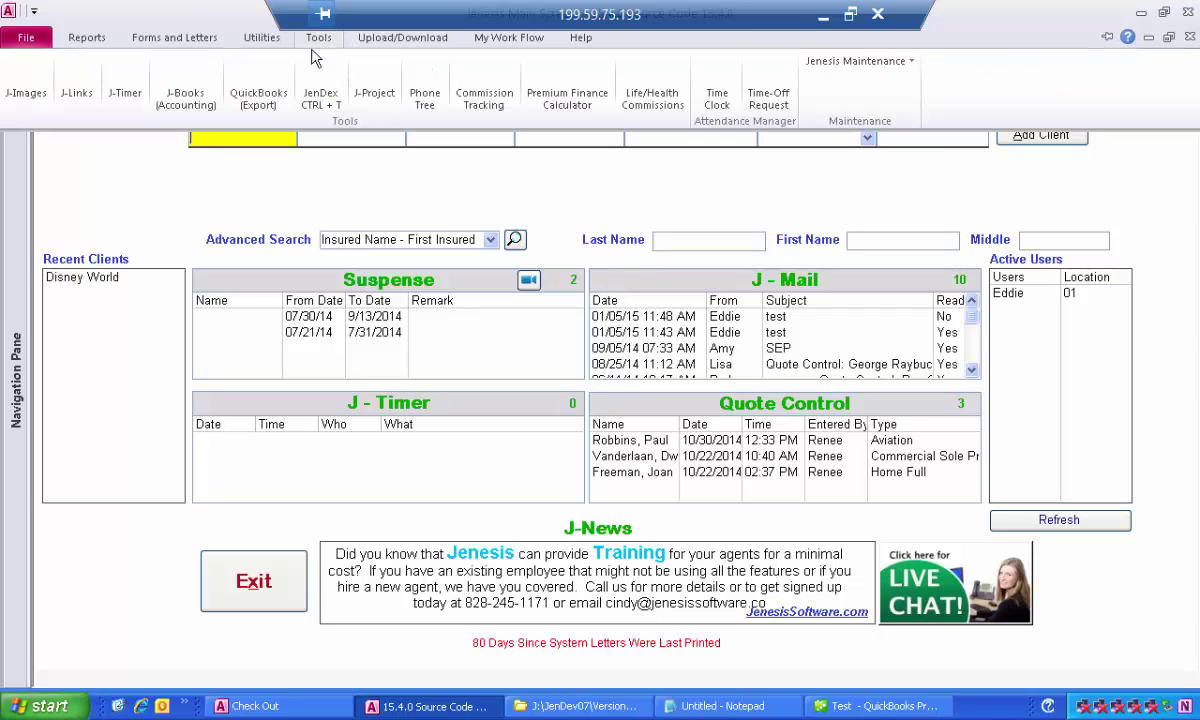
click(262, 92)
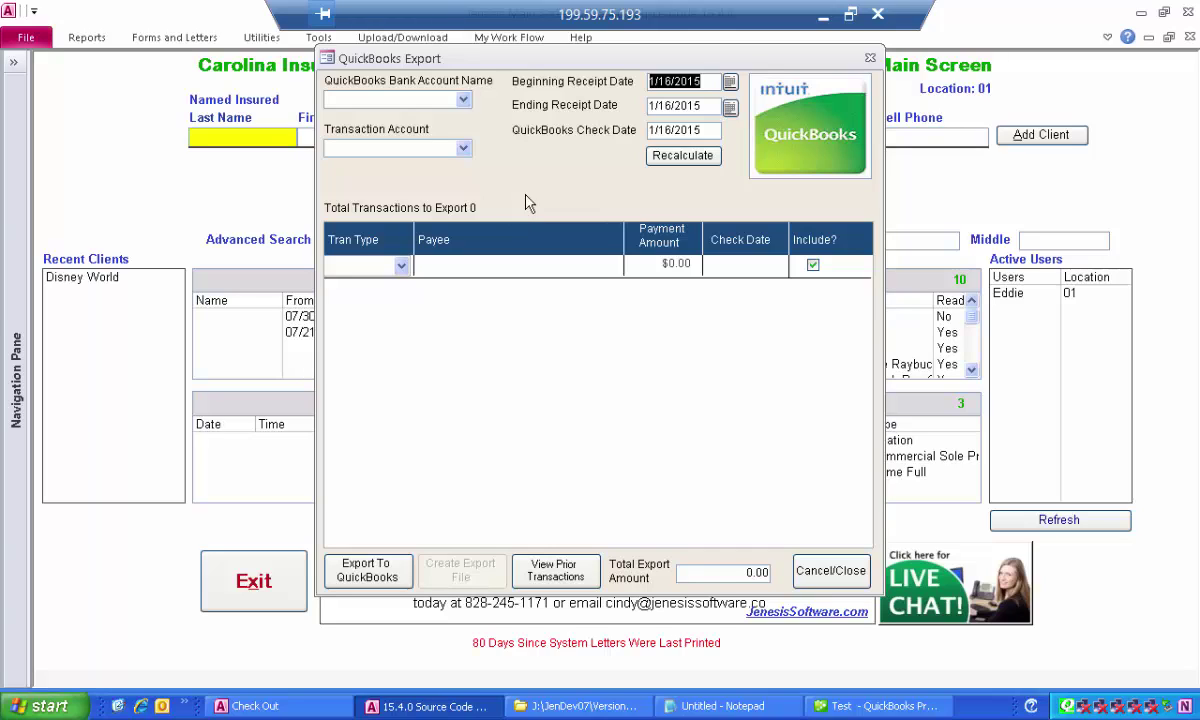
click(461, 99)
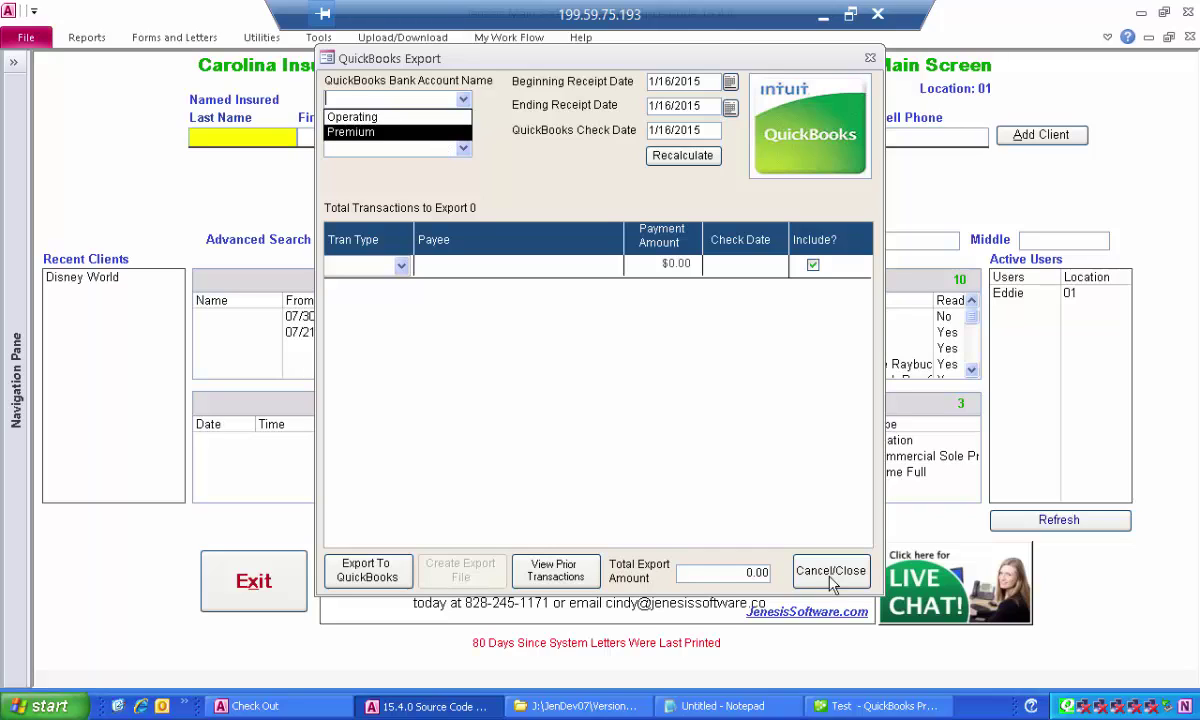
Choose Premium as the bank account and Remitted Premium as the transaction account.
click(383, 135)
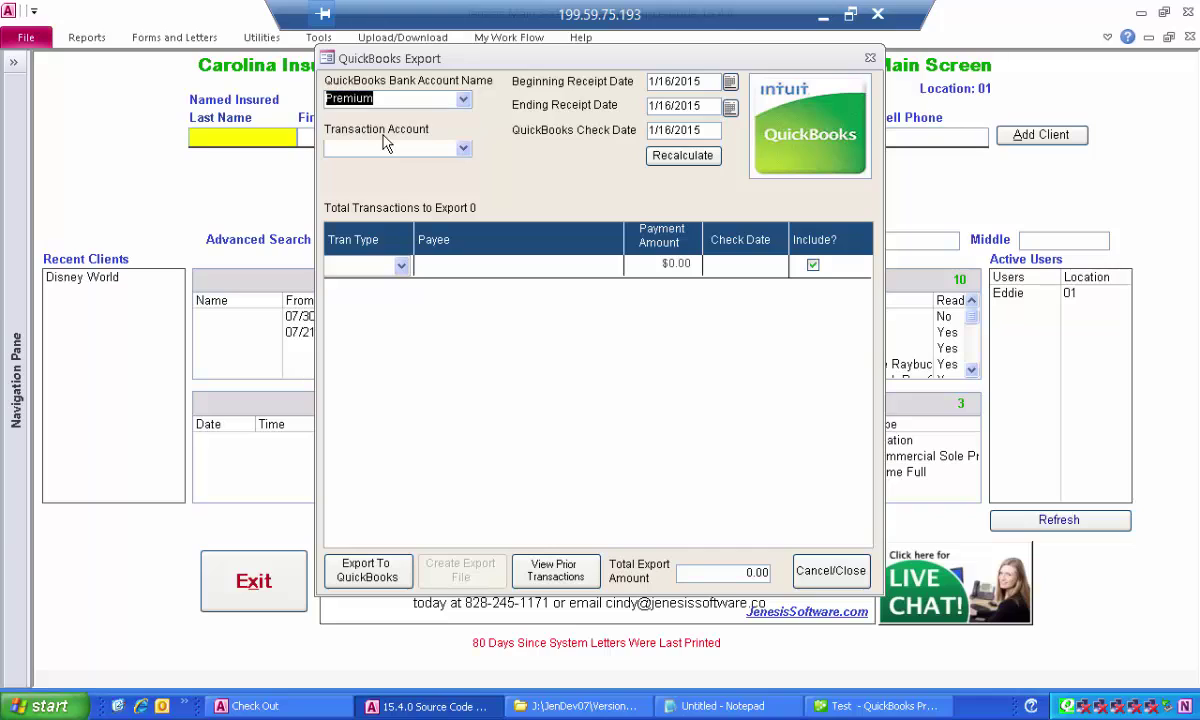
click(464, 148)
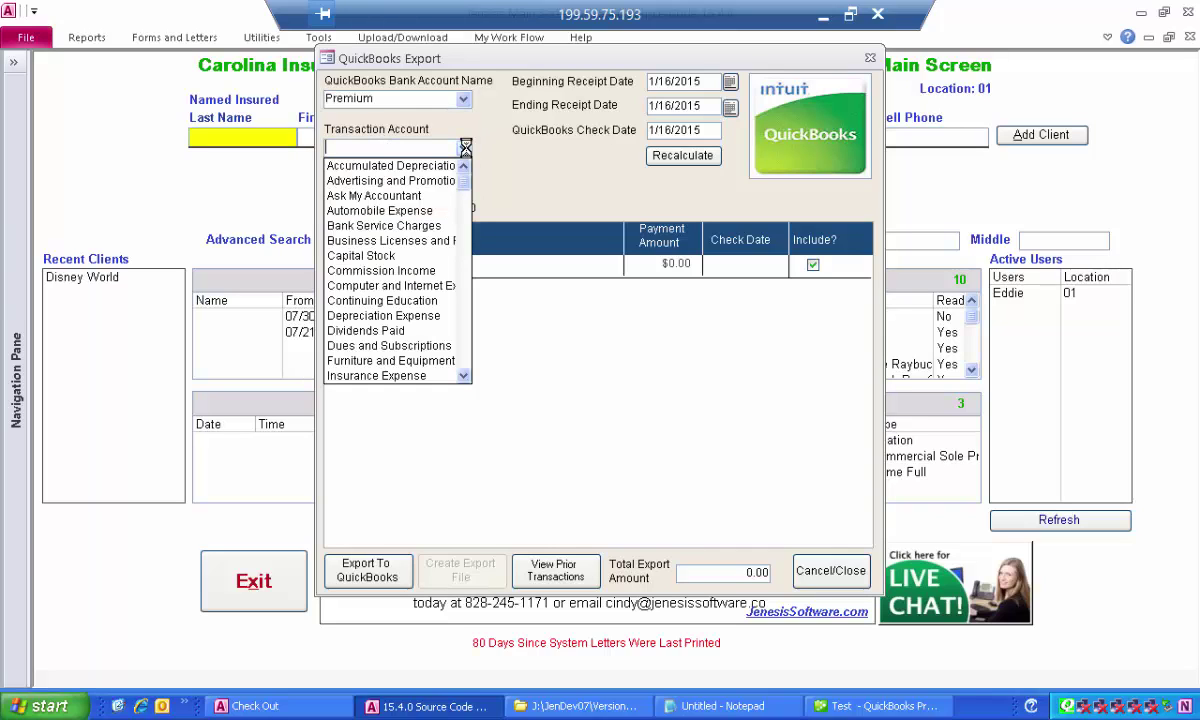
text(remitted Premium)
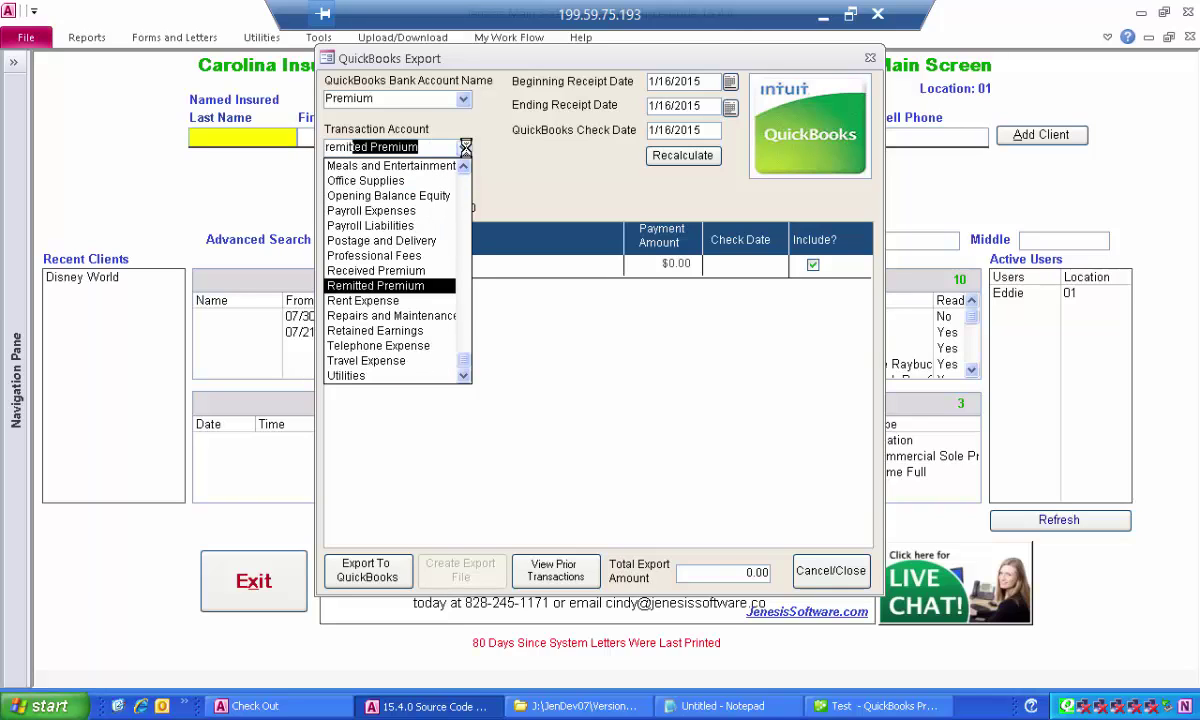
key(Return)
click(464, 147)
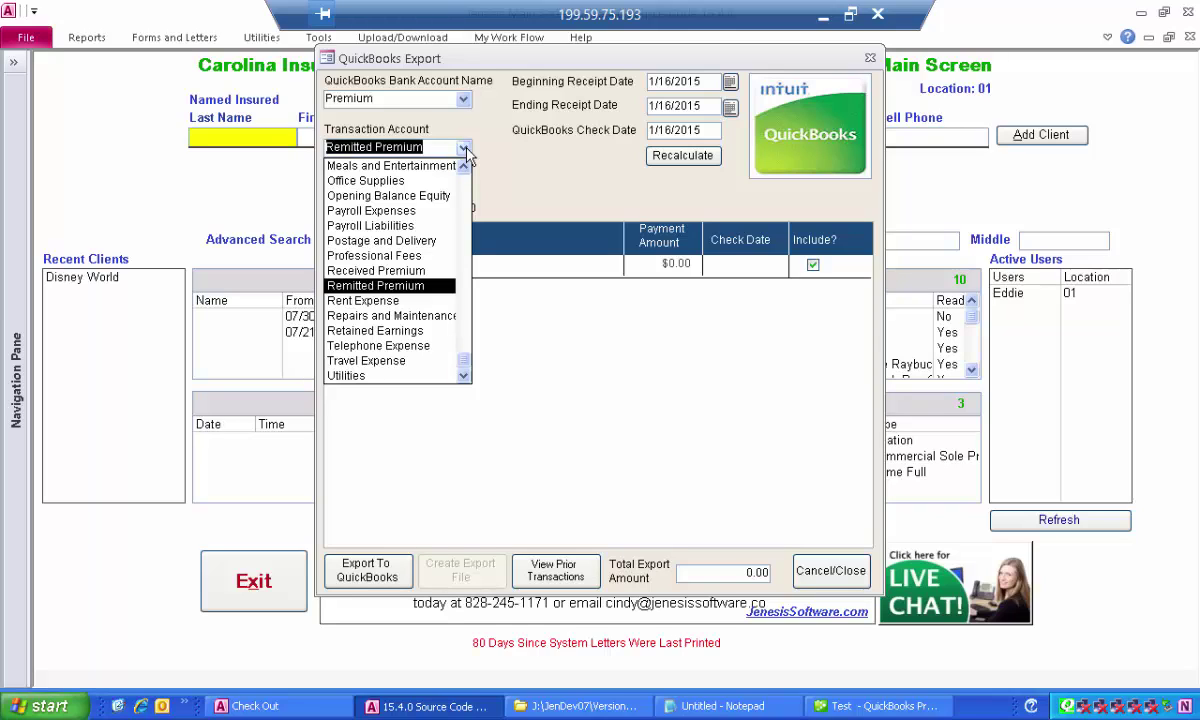
click(466, 150)
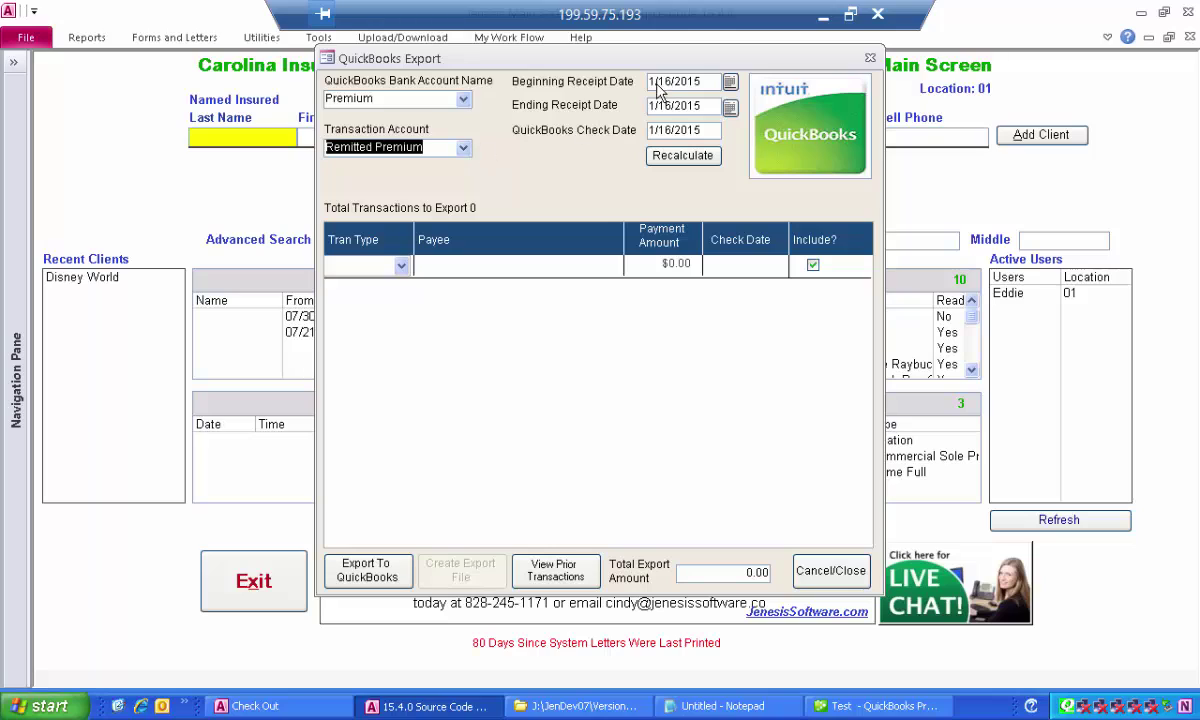
Set receipt dates 08/01/2014 to 08/03/2014 and recalculate, listing 13 transactions totalling 12968.10.
click(586, 83)
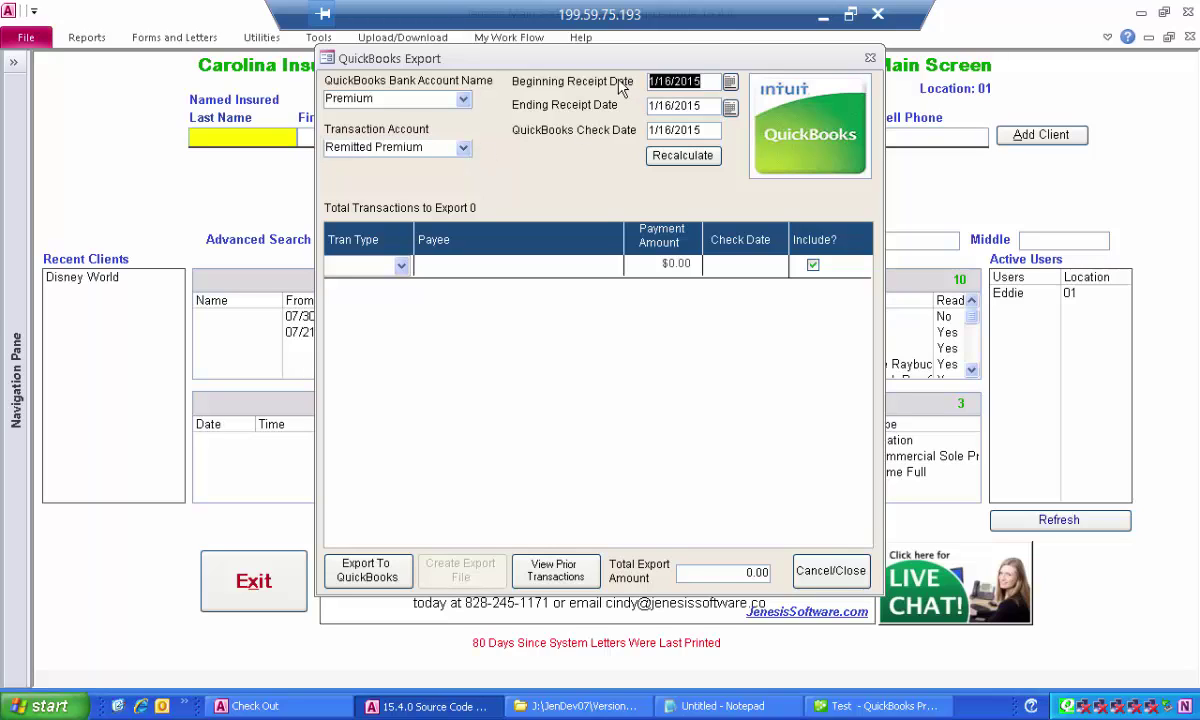
text(08)
text(012014)
key(Tab)
text(08032014)
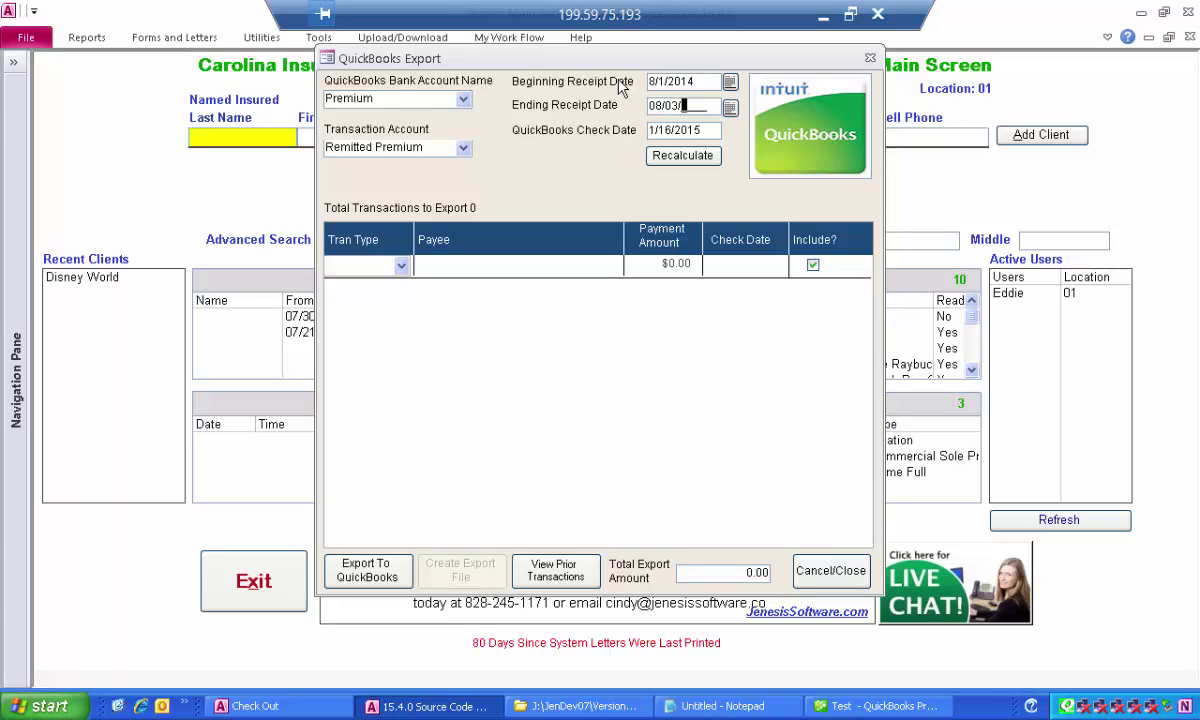
key(Tab)
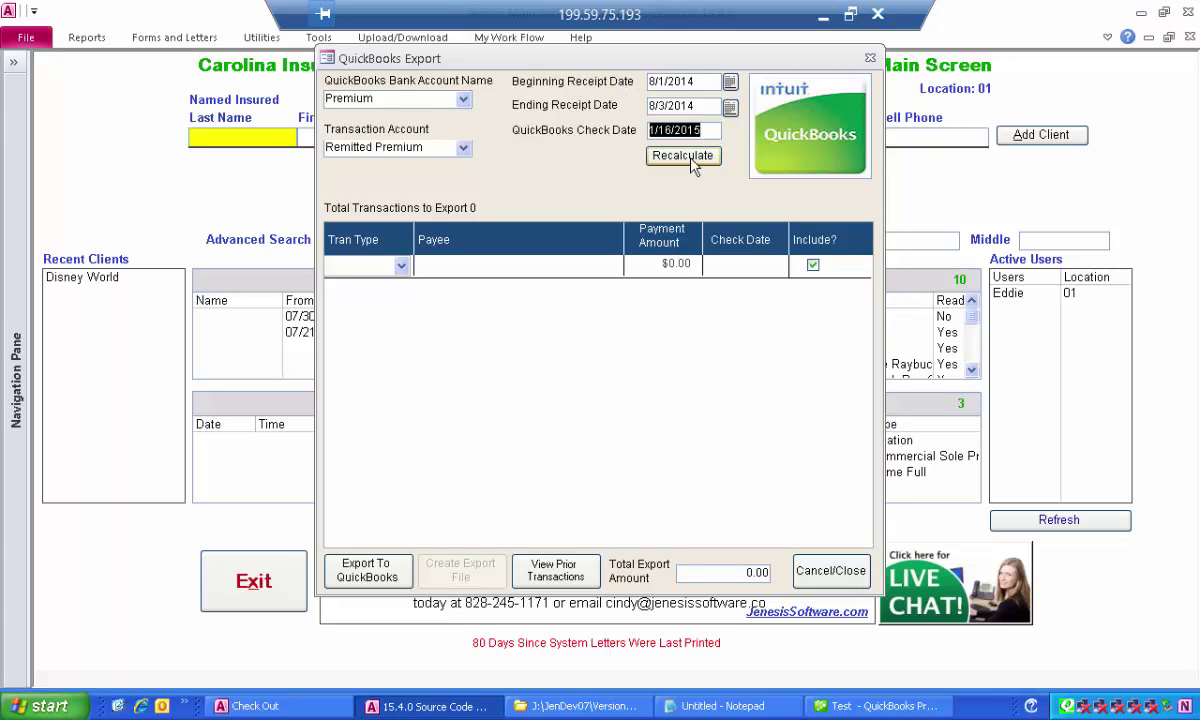
click(690, 160)
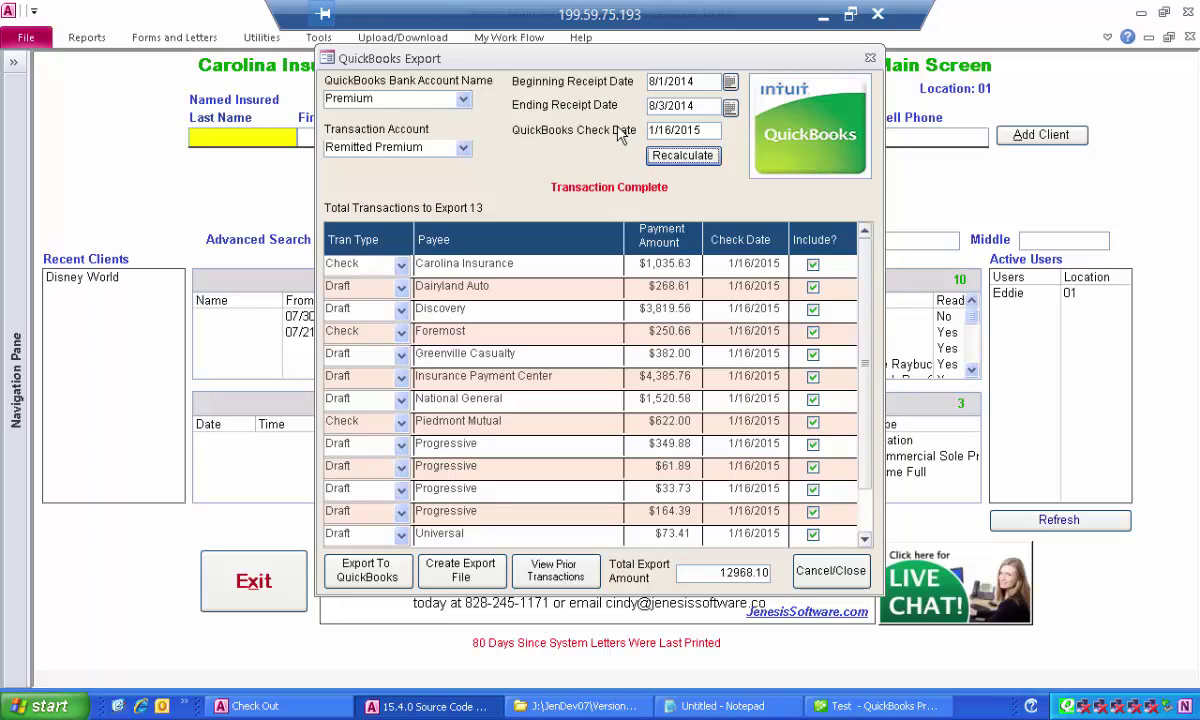
Change the check date to 01/17/15 and recalculate, giving 17 transactions totalling 13466.50.
key(shift+Tab)
text(0)
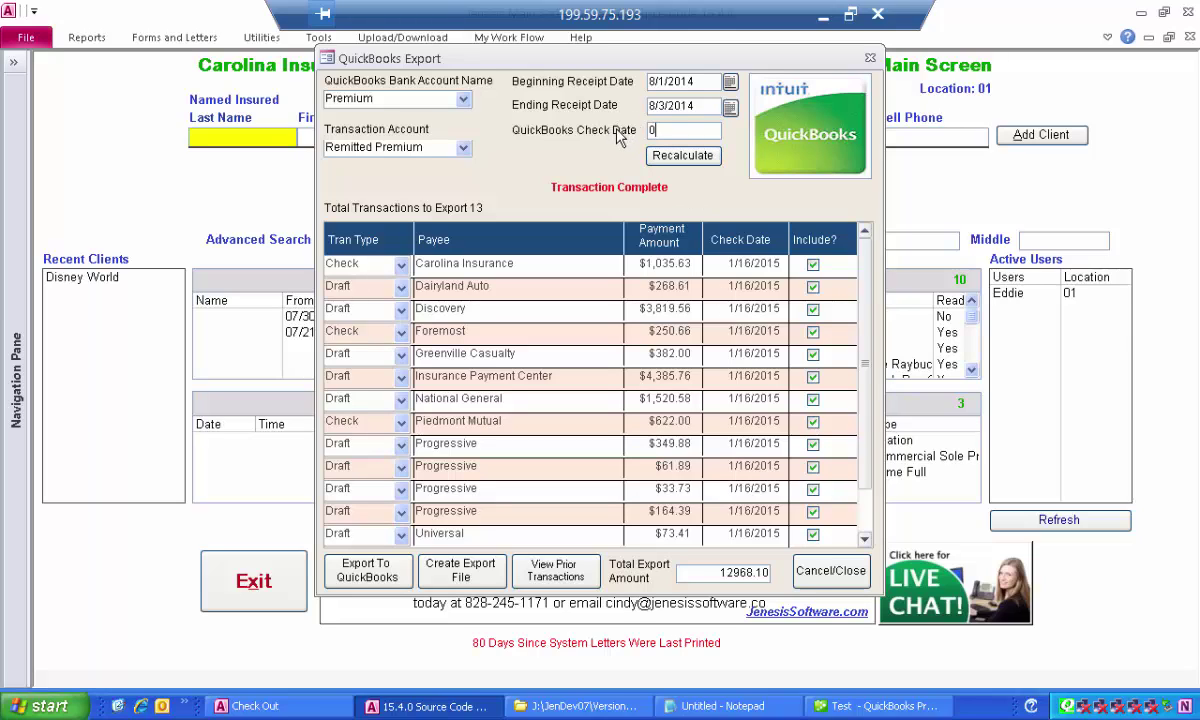
text(1/17/15)
key(Tab)
click(660, 154)
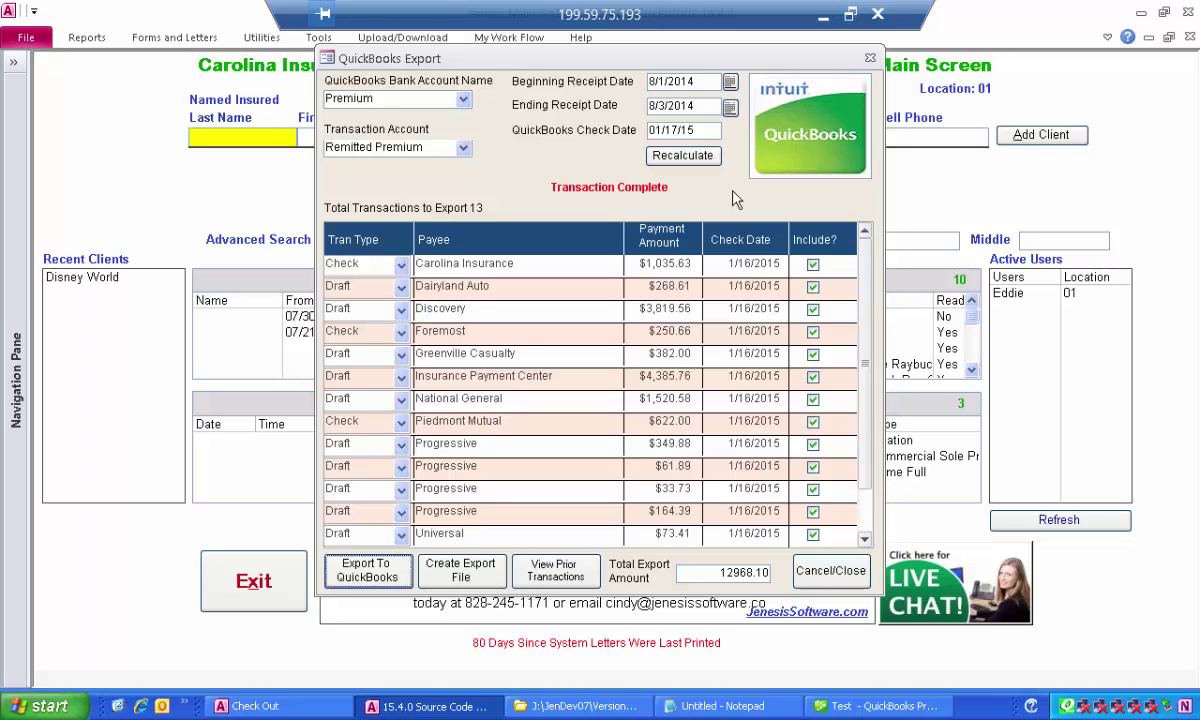
click(658, 157)
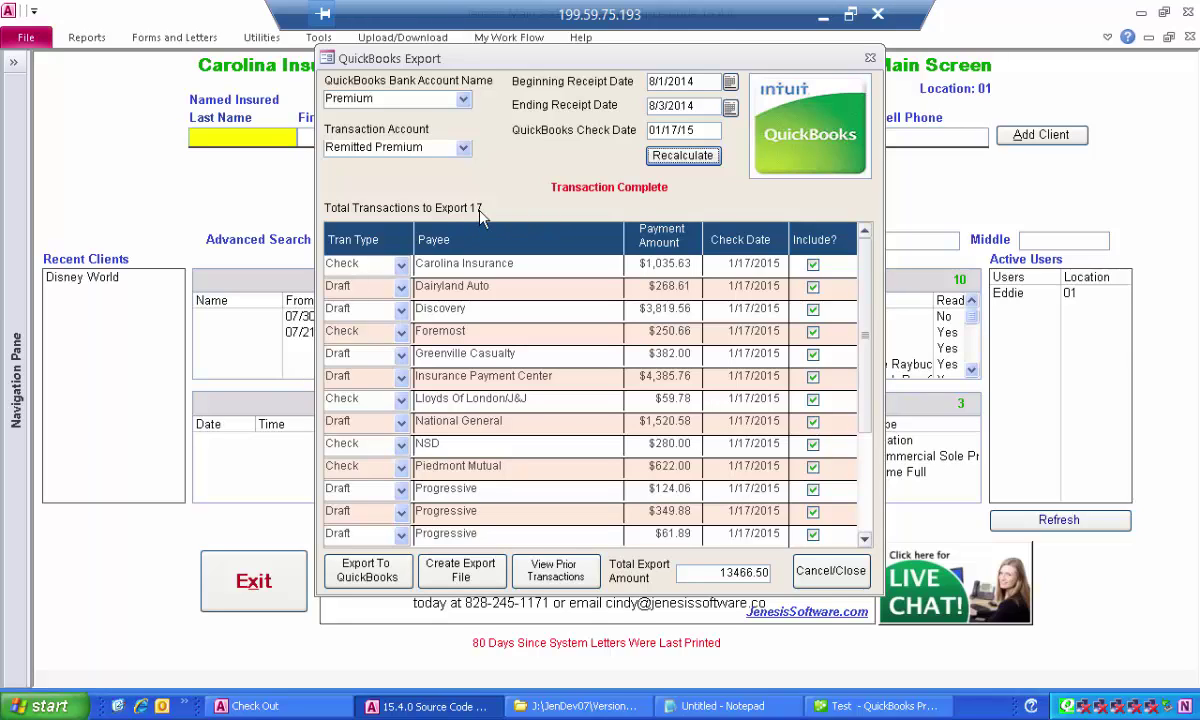
Review the listed rows, including the Dairyland Auto, Insurance Payment Center and Progressive transactions.
click(369, 265)
click(366, 287)
click(566, 380)
click(528, 488)
drag(870, 417, 870, 510)
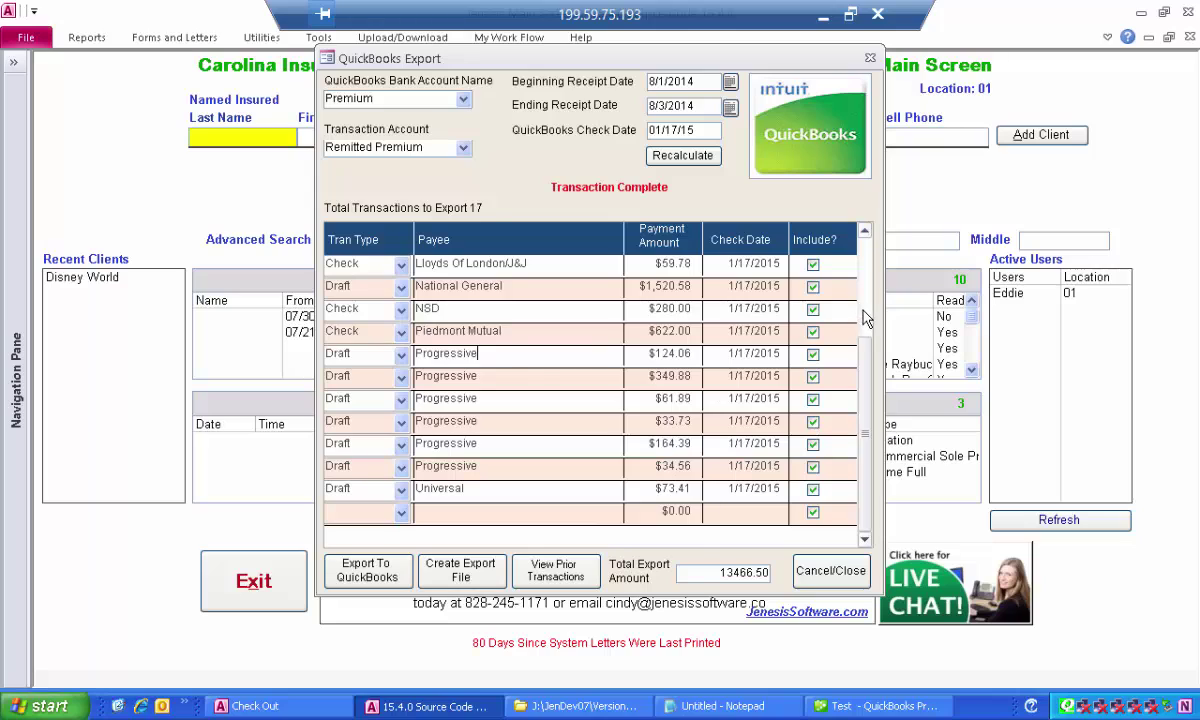
scroll(811, 287, up, 2)
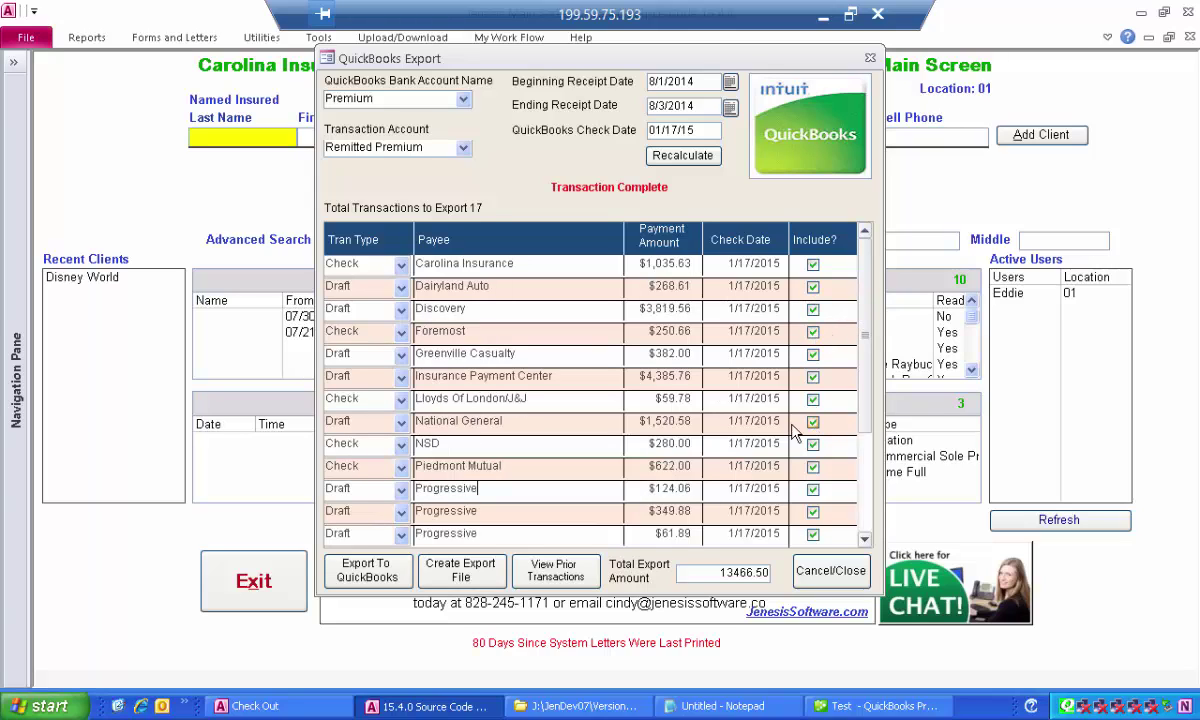
Send the 17 listed premium transactions to QuickBooks with Export To QuickBooks.
click(372, 580)
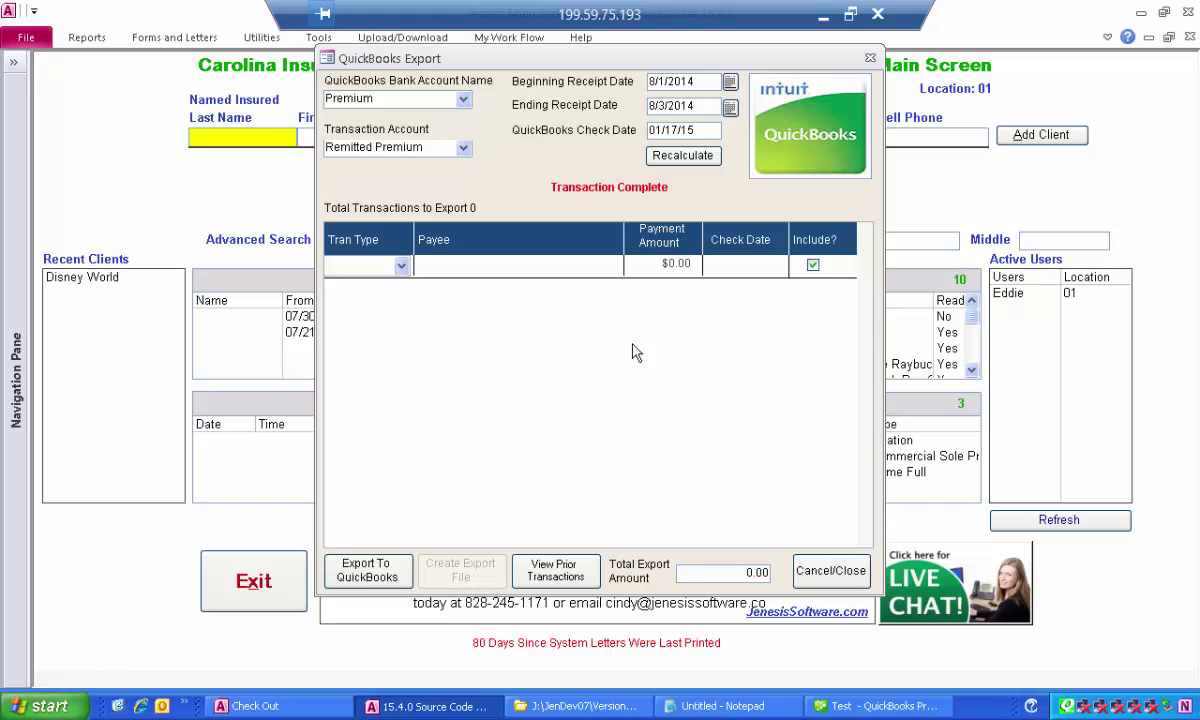
In QuickBooks, open the Premium check register and review the 01/17/2015 Remitted Premium entries, ending balance -148,650.27.
click(845, 705)
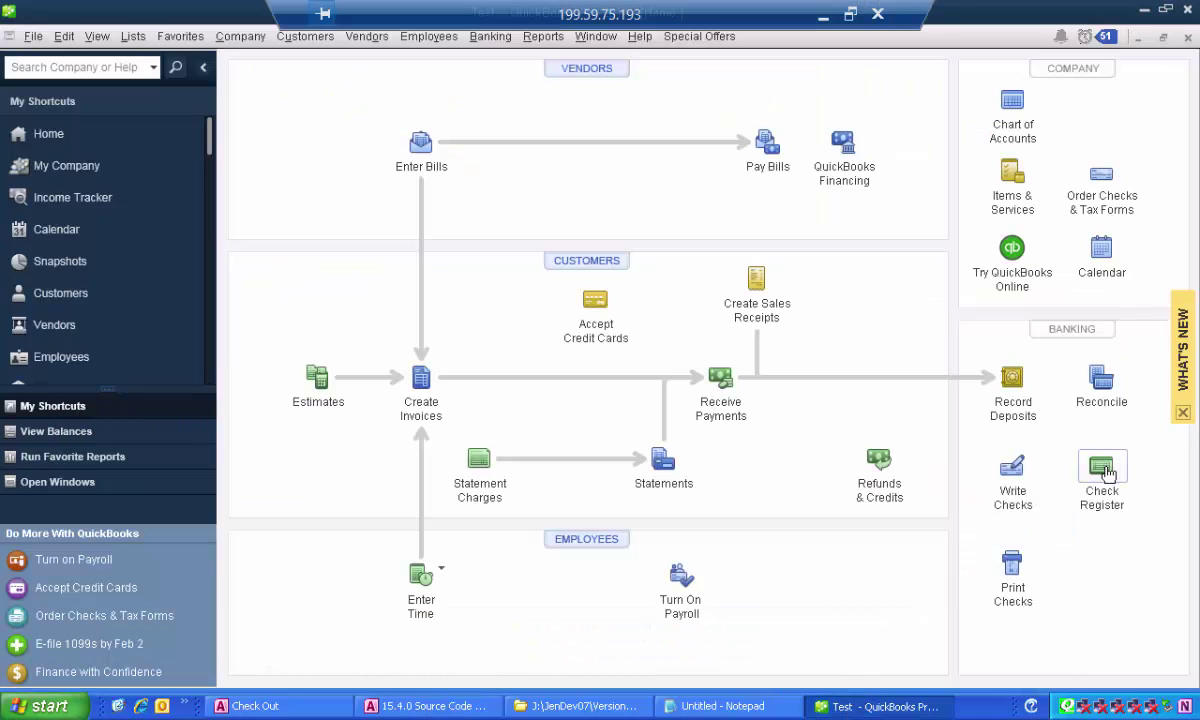
click(1100, 468)
click(645, 254)
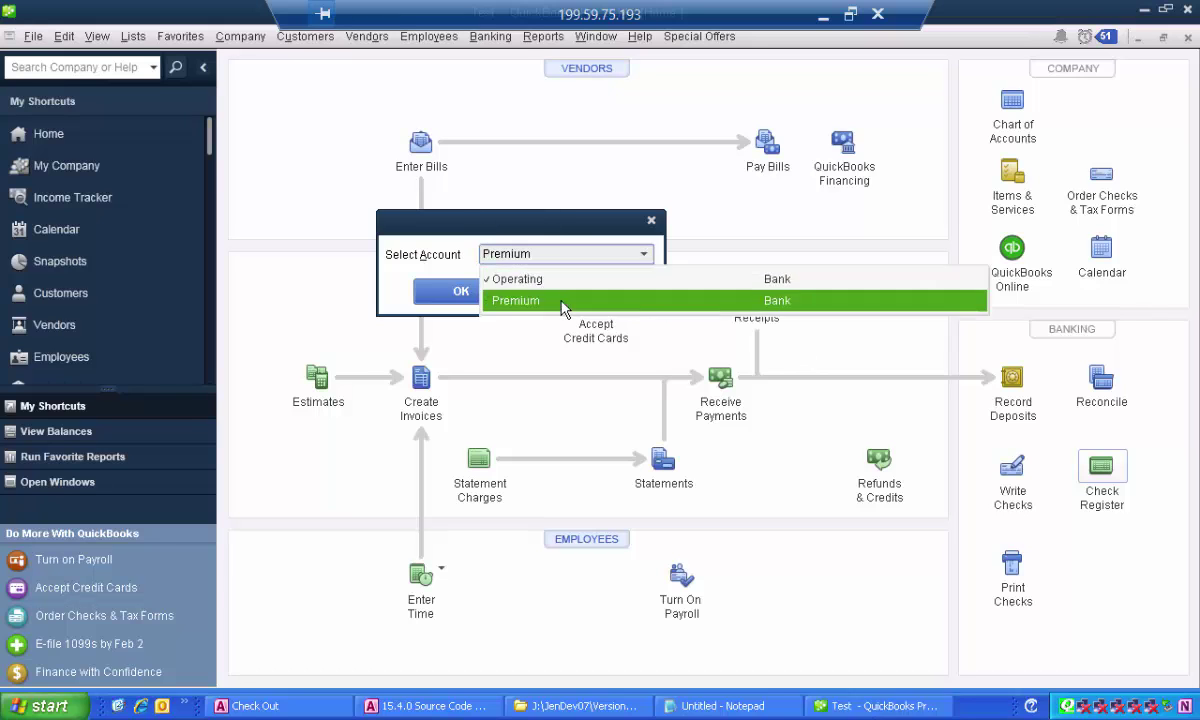
click(455, 297)
click(478, 293)
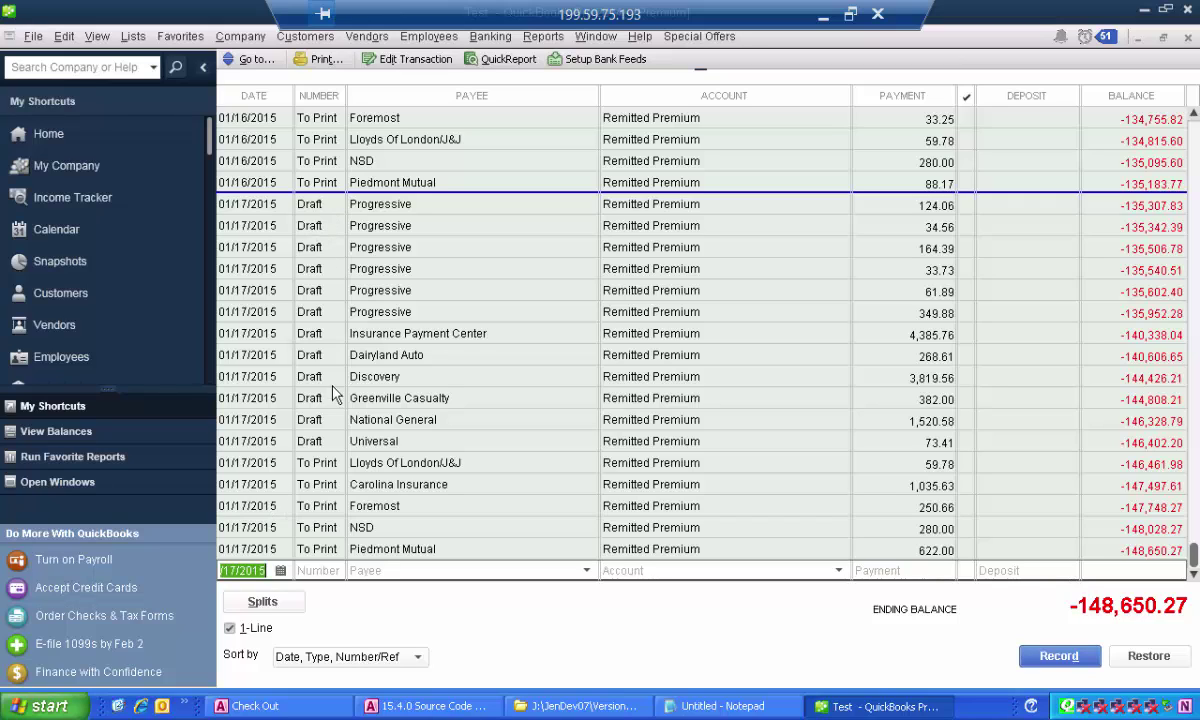
scroll(410, 428, up, 4)
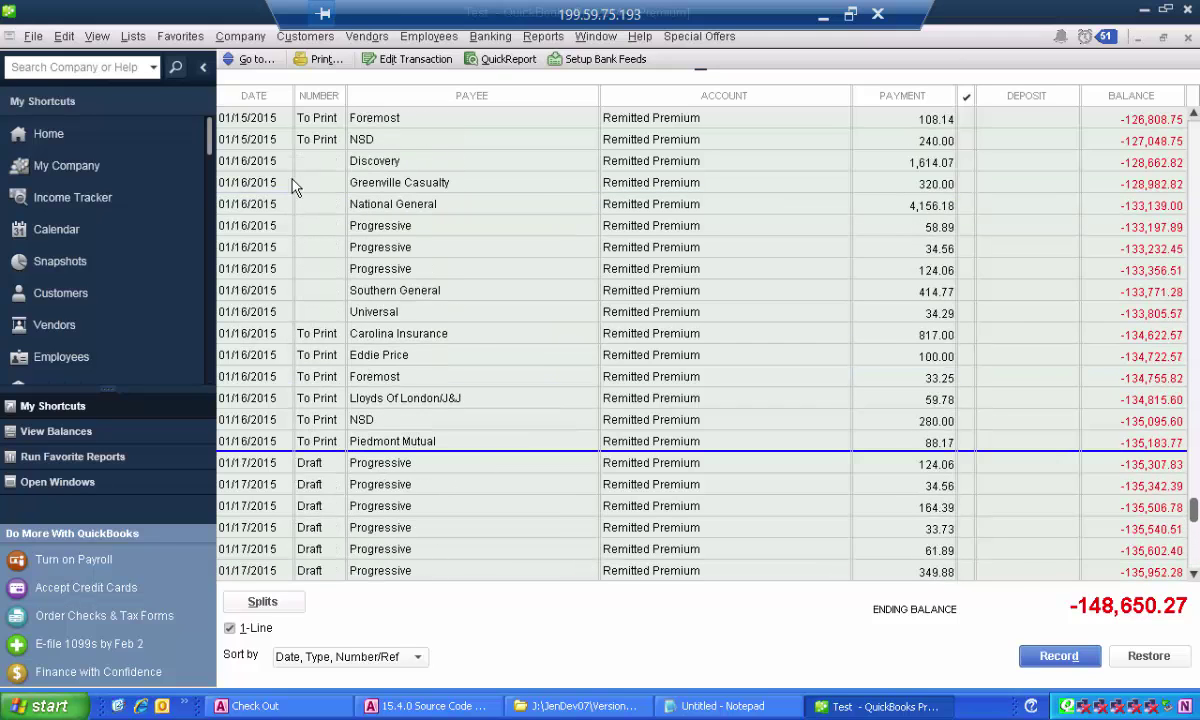
scroll(560, 450, down, 4)
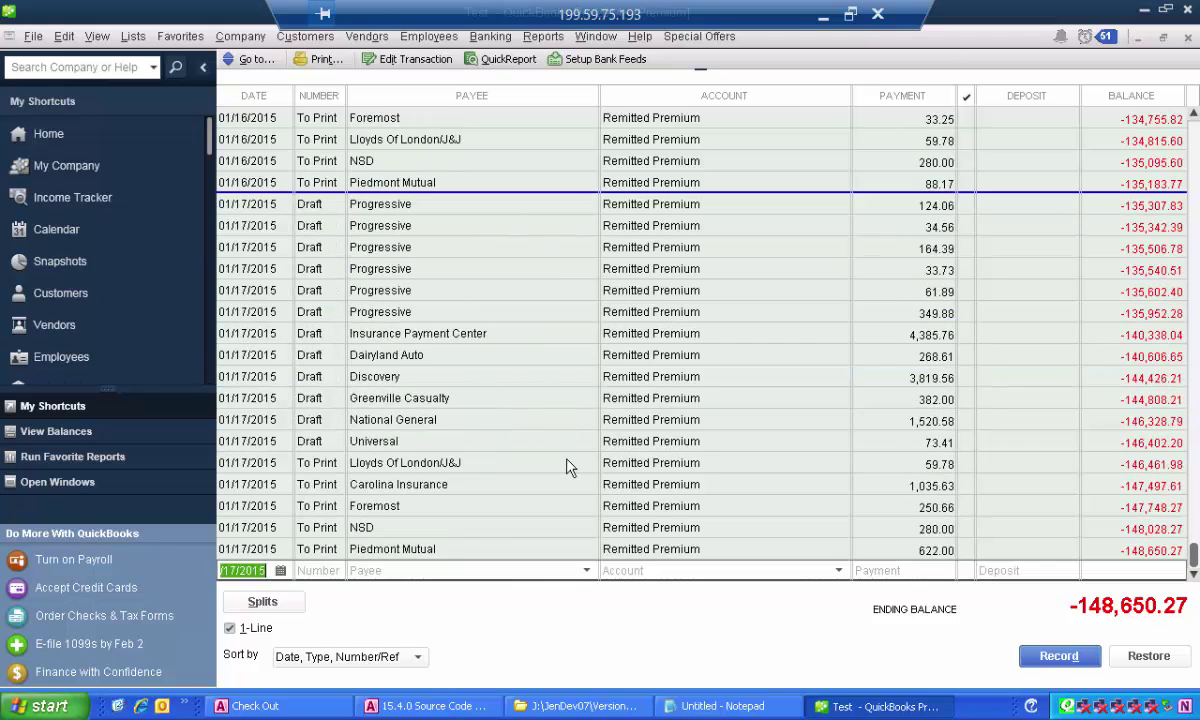